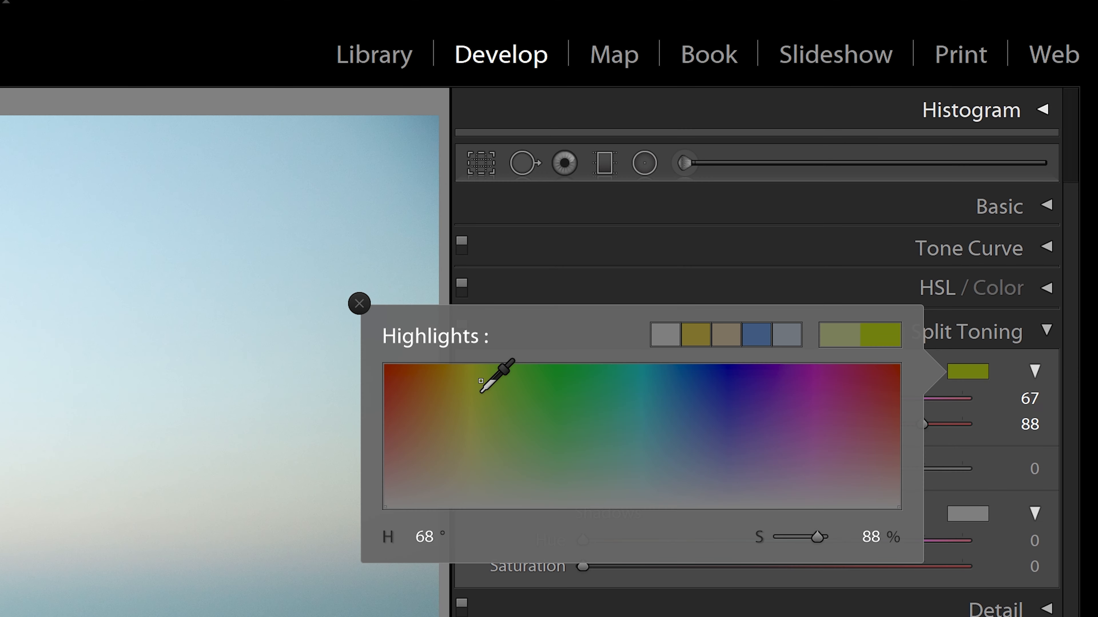
Step: Choose a muted yellow for the Split Toning highlights, with hue 59 and saturation 40
mouse_move(481, 381)
mouse_down()
mouse_move(476, 369)
mouse_move(473, 426)
mouse_up()
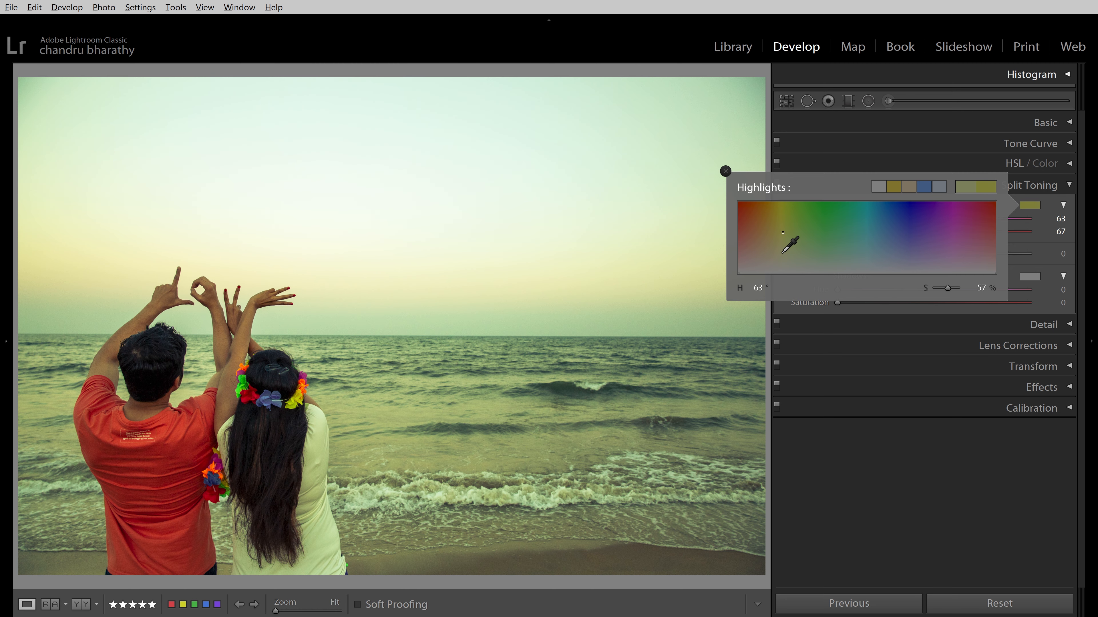
mouse_move(782, 252)
mouse_down()
mouse_move(779, 275)
mouse_move(749, 259)
mouse_move(943, 266)
mouse_move(958, 249)
mouse_move(780, 256)
mouse_up()
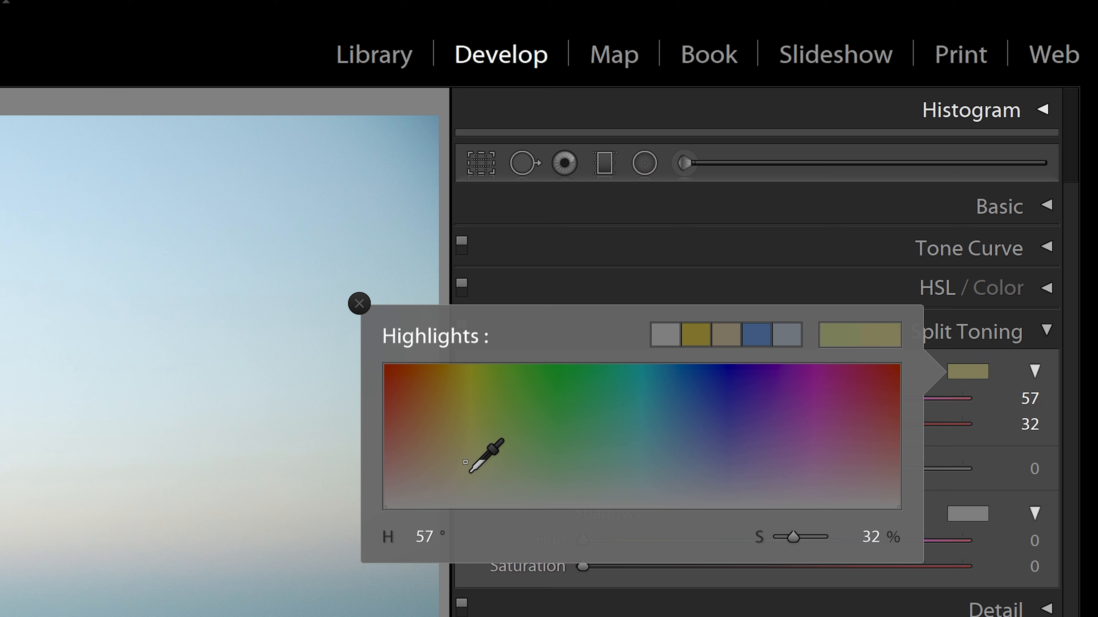
drag(465, 461, 467, 453)
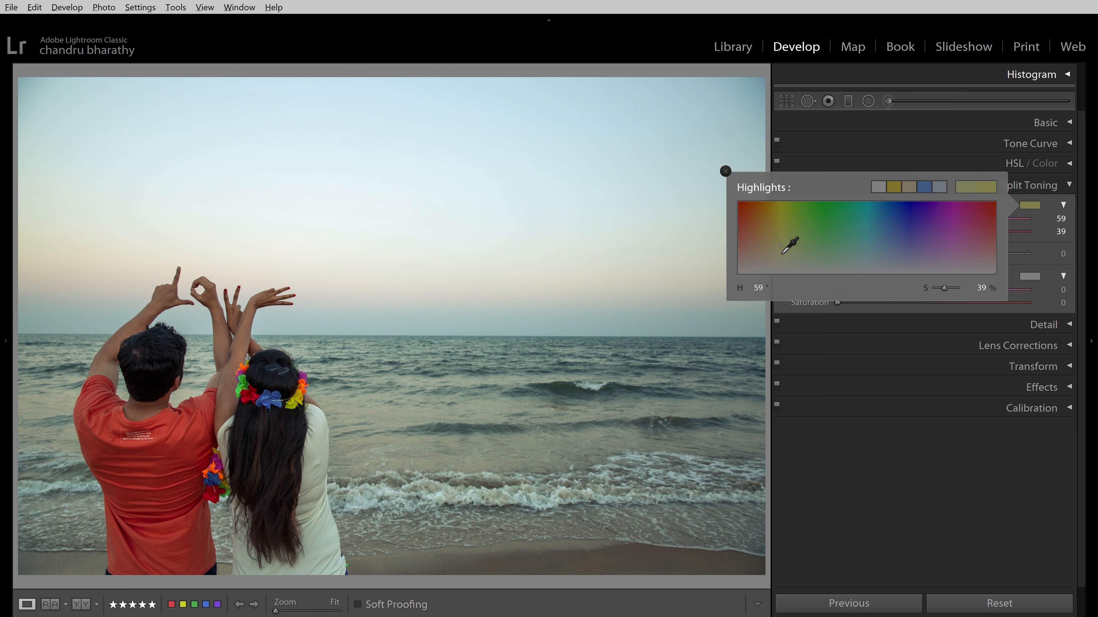
click(725, 171)
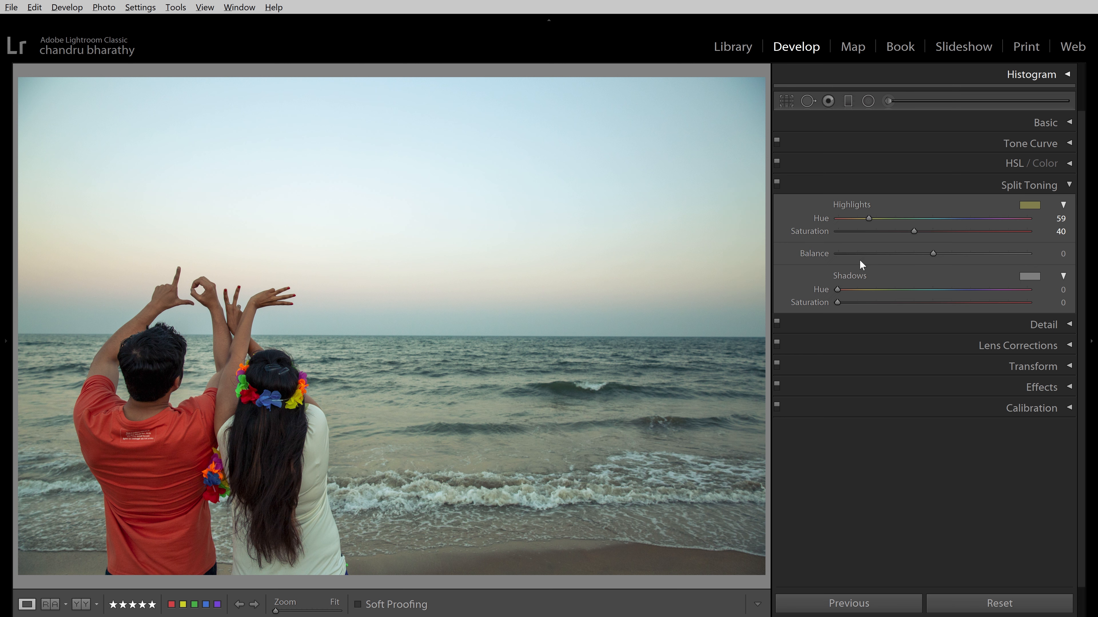
click(1029, 205)
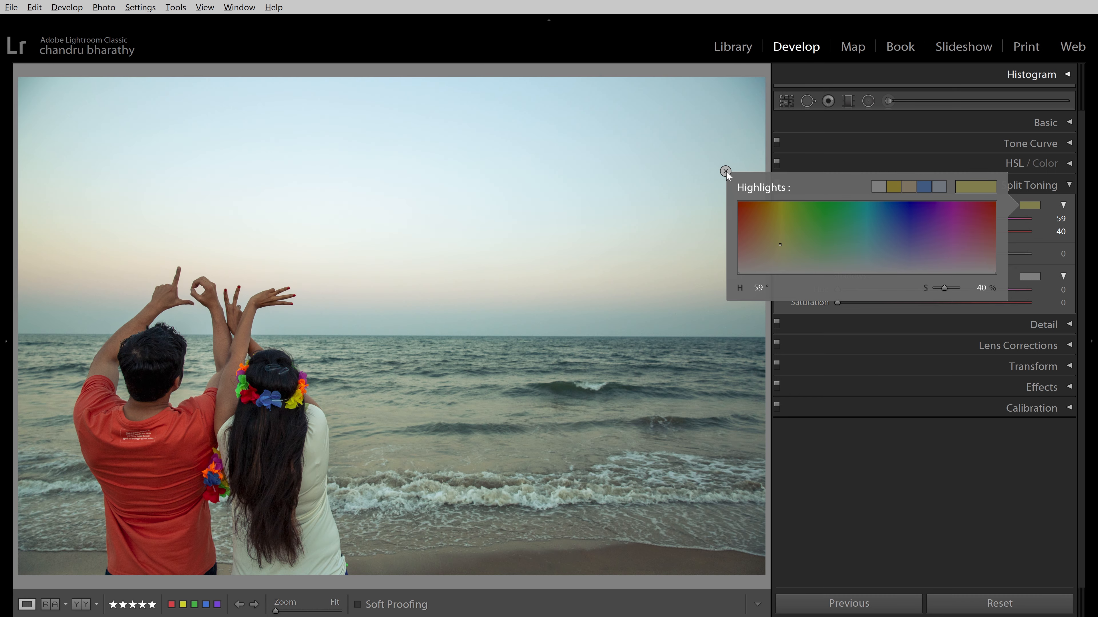
click(726, 171)
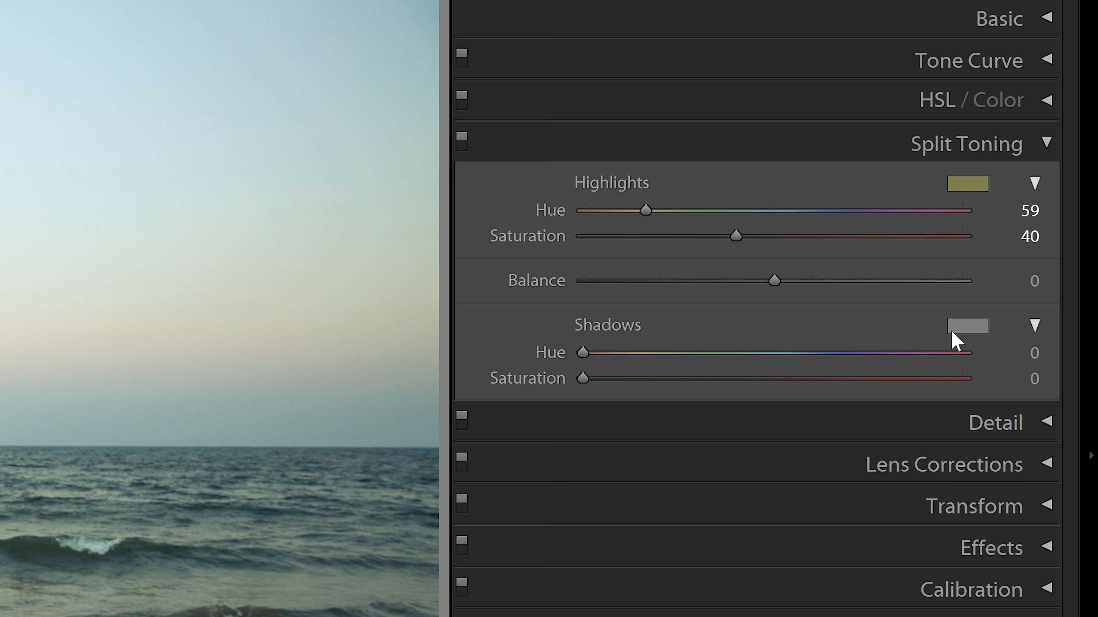
Step: Choose a purple tint for the Split Toning shadows, with hue 296 and saturation 38
click(1030, 276)
click(922, 307)
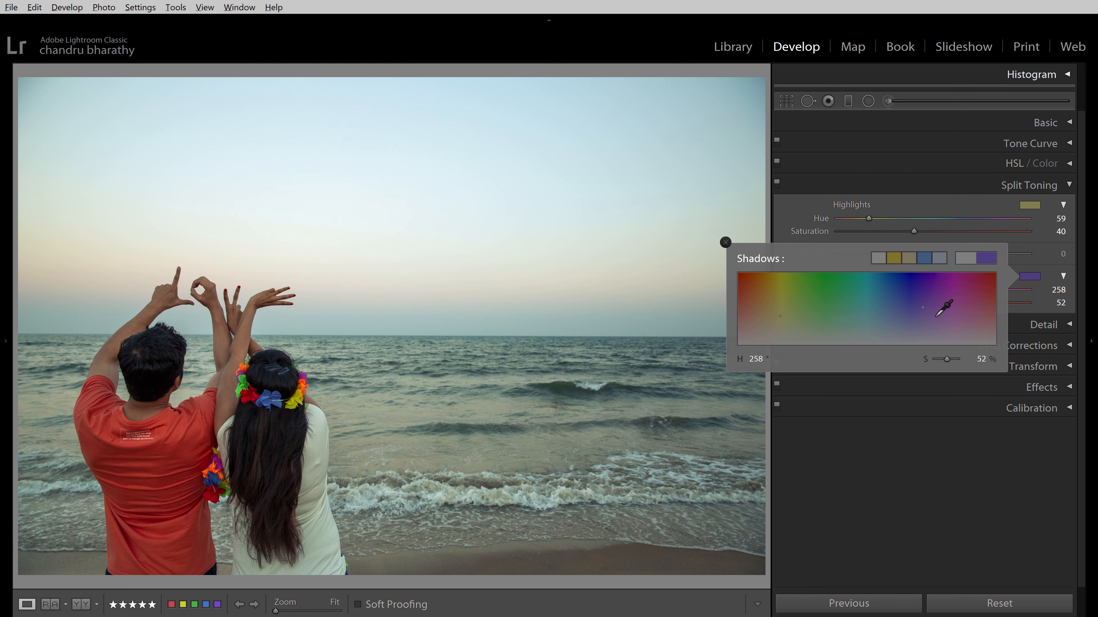
drag(936, 316, 950, 326)
click(726, 242)
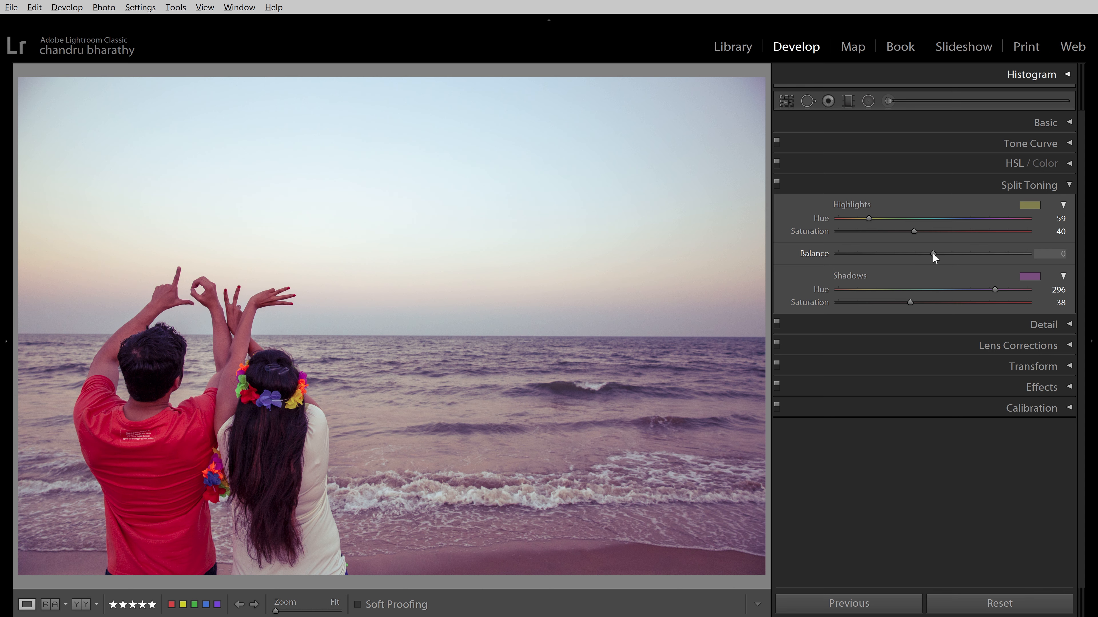
Step: Test the Split Toning balance at both extremes, set it to +59, and compare the photo before and after
mouse_move(932, 254)
mouse_down()
mouse_move(809, 238)
mouse_move(926, 255)
mouse_up()
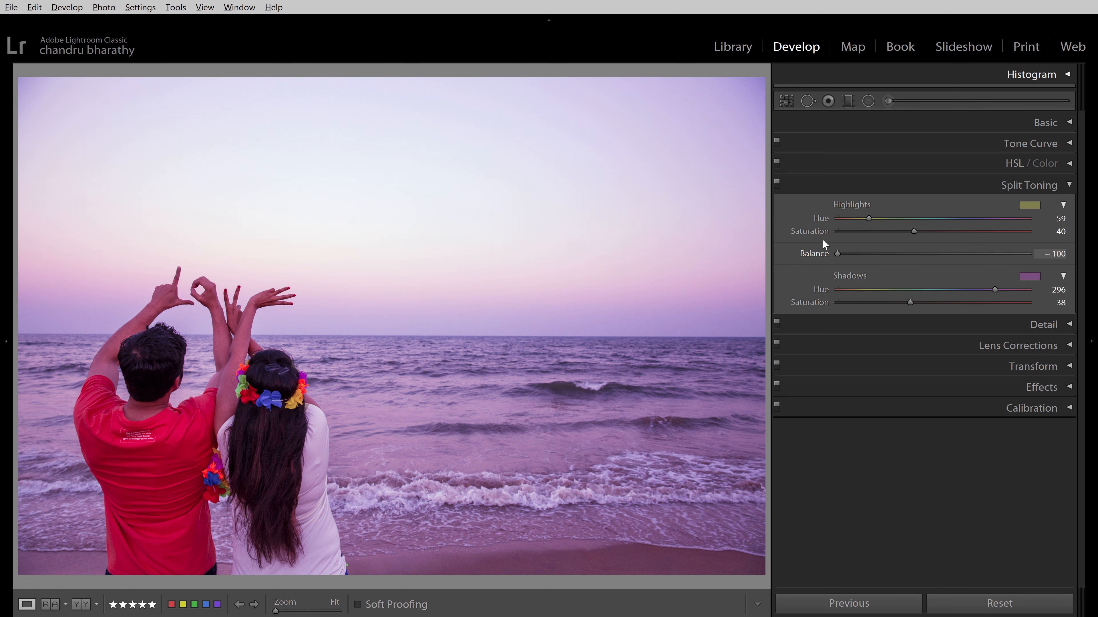
drag(823, 240, 990, 264)
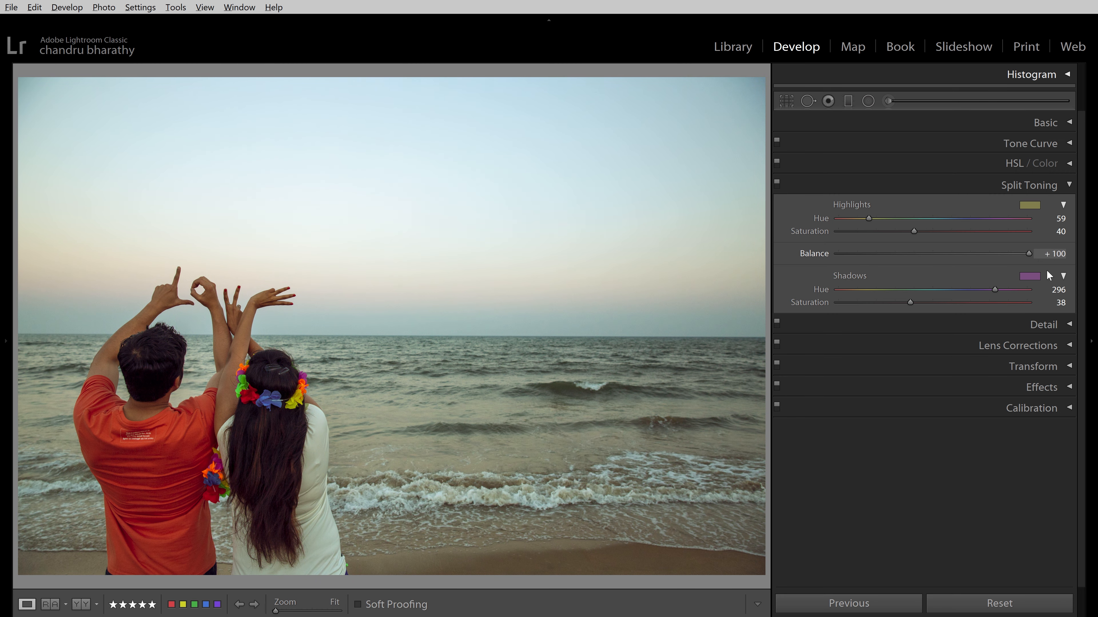
drag(1031, 255, 932, 253)
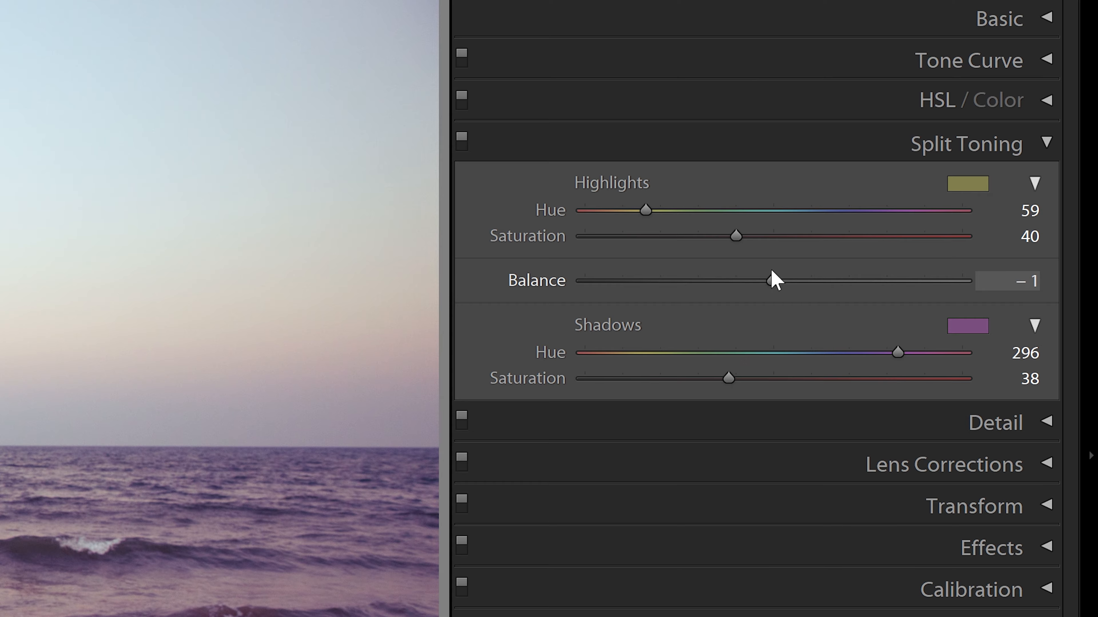
drag(774, 281, 825, 284)
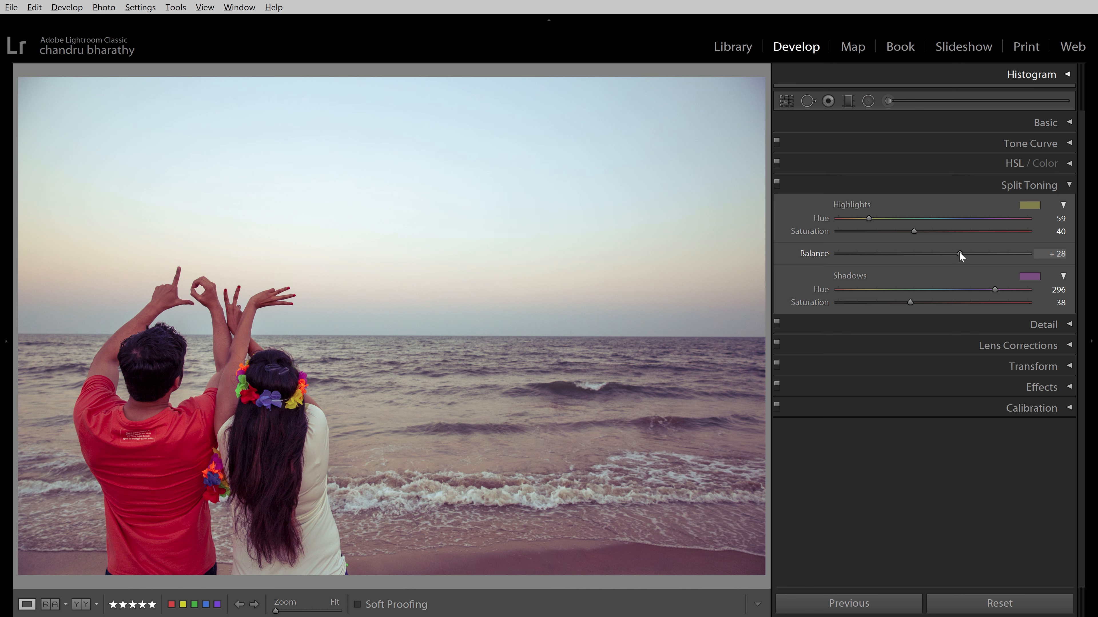
drag(961, 255, 1034, 261)
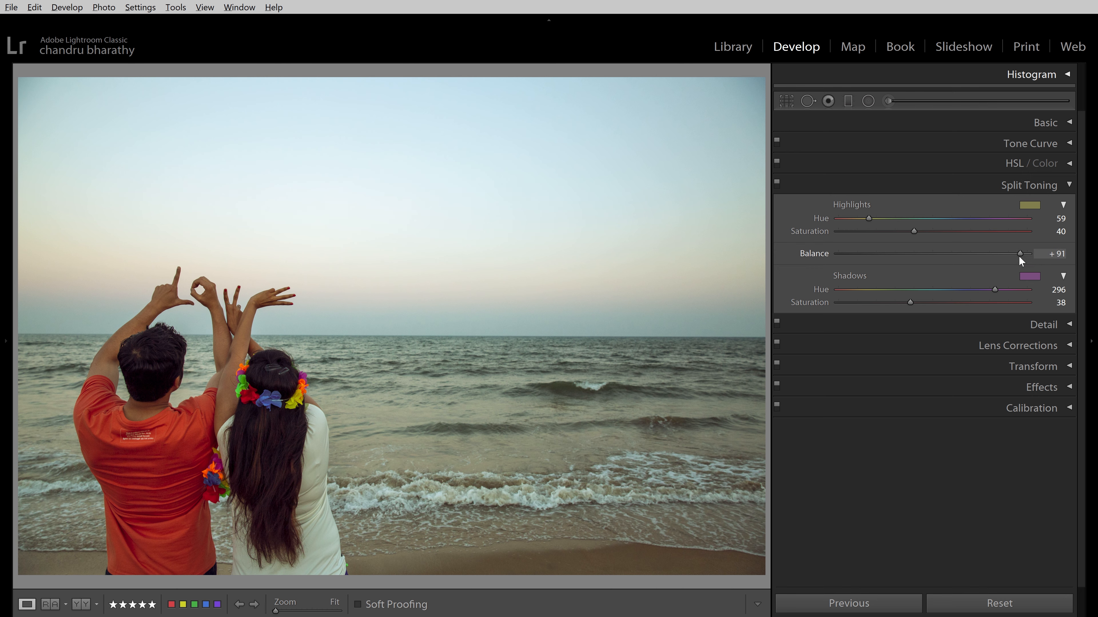
drag(1014, 254, 994, 256)
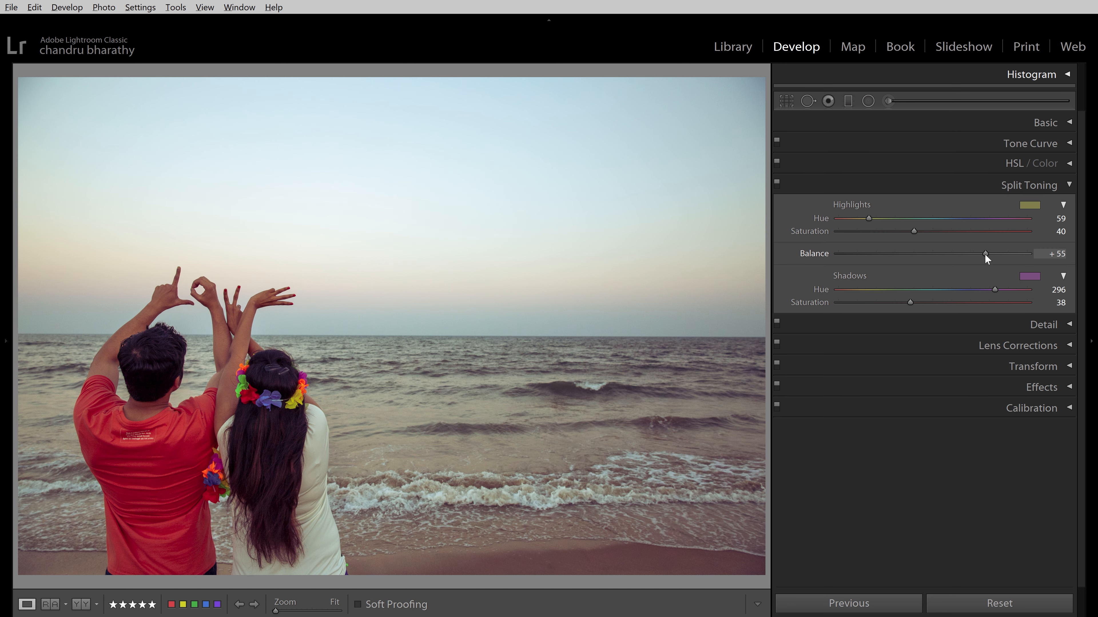
drag(984, 255, 990, 255)
key(backslash)
key(backslash)
key(backslash)
key(backslash)
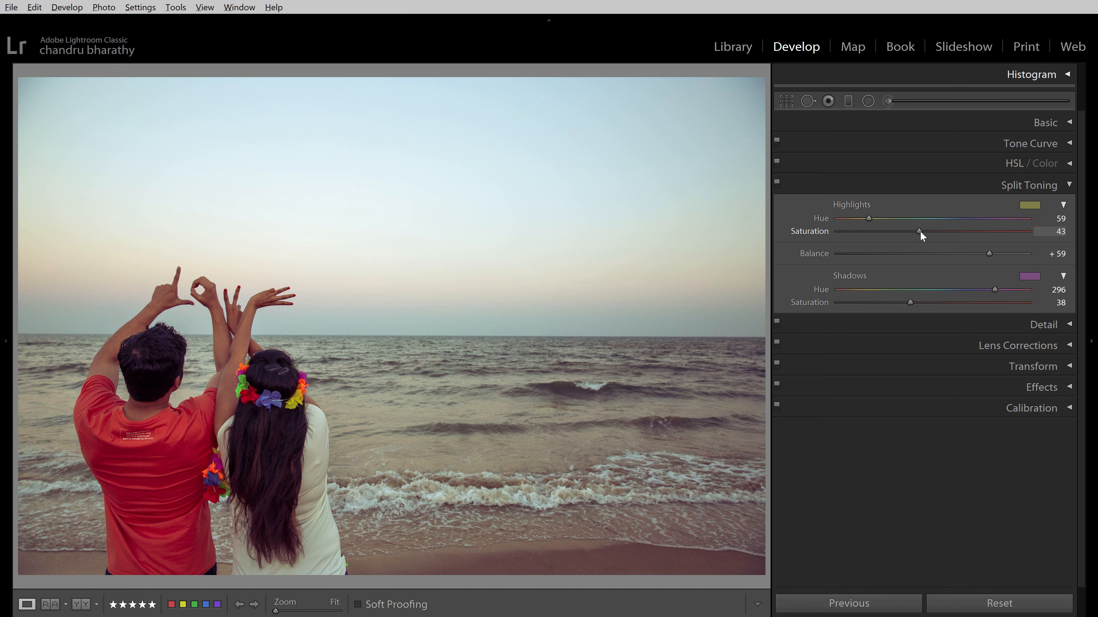
Step: Try different hue and saturation values for the highlights toning on the beach photo
drag(923, 230, 901, 230)
drag(870, 217, 1040, 243)
drag(918, 229, 866, 229)
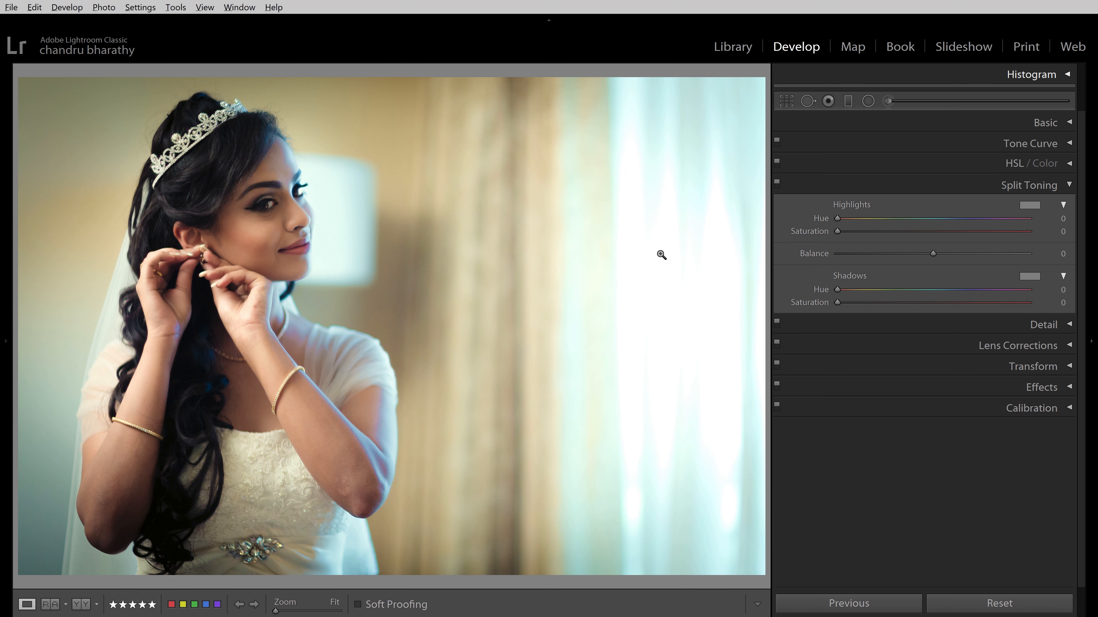
Step: Tint the highlights of the bride-with-tiara photo blue, with hue 218 and saturation 100
drag(837, 219, 953, 234)
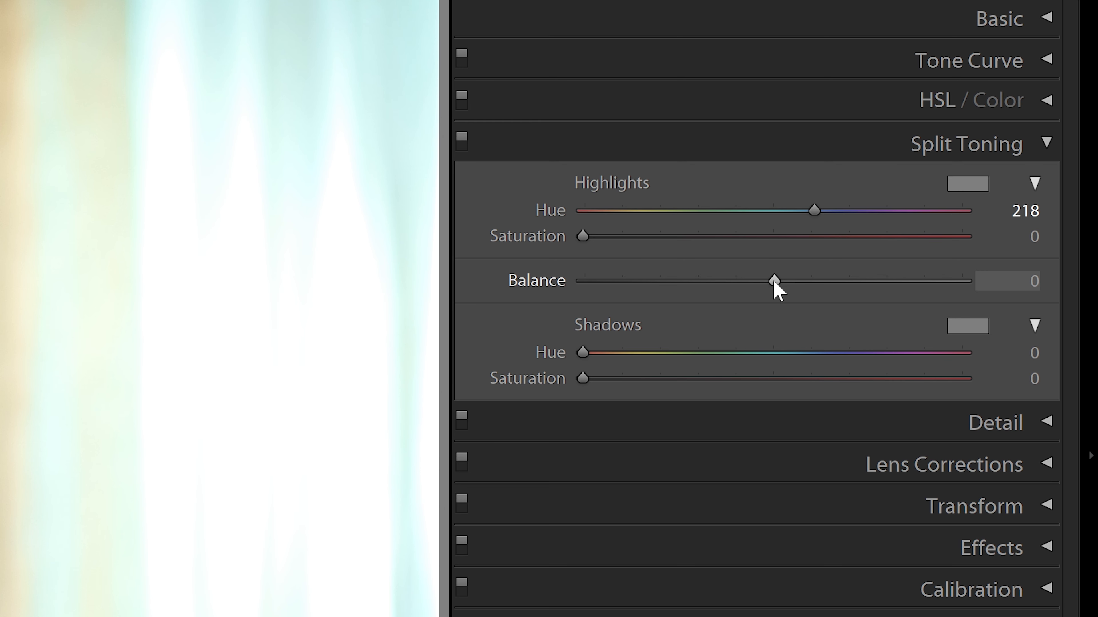
drag(838, 233, 916, 232)
drag(1001, 246, 1047, 247)
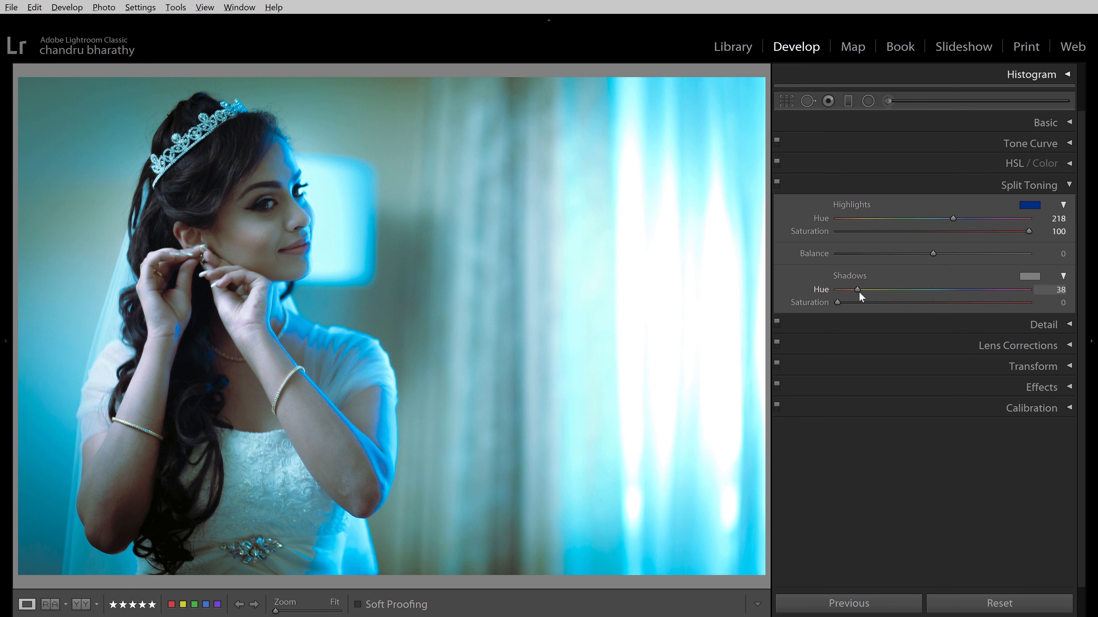
Step: Give the bride photo's shadows a warm brown tint, with hue 27 and saturation 19
drag(857, 292, 858, 292)
click(1029, 276)
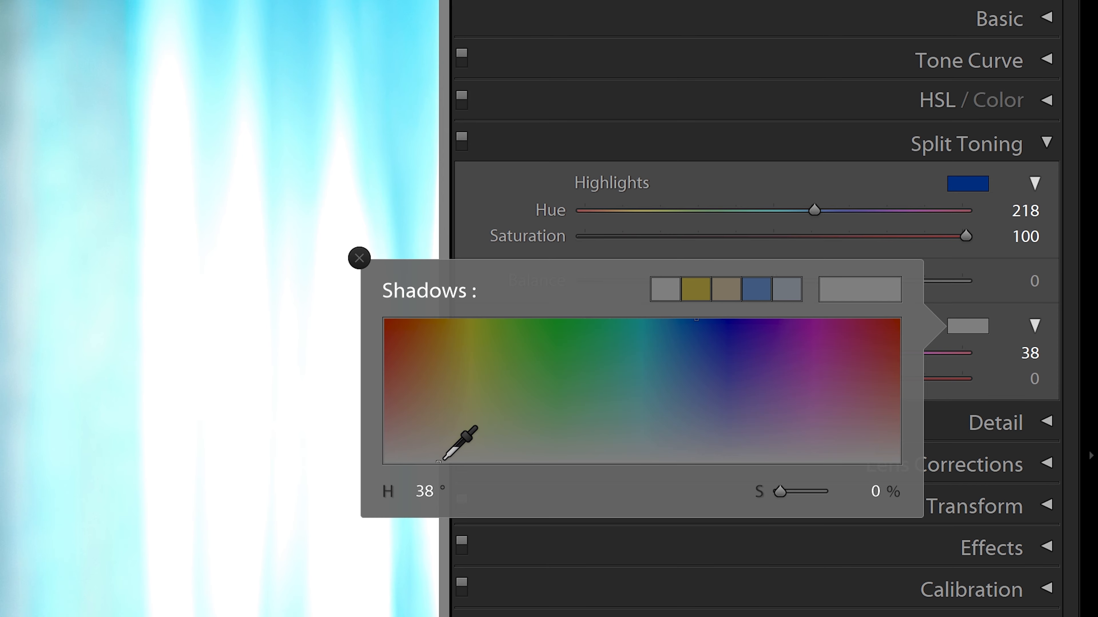
drag(443, 460, 433, 437)
drag(764, 341, 759, 340)
click(725, 242)
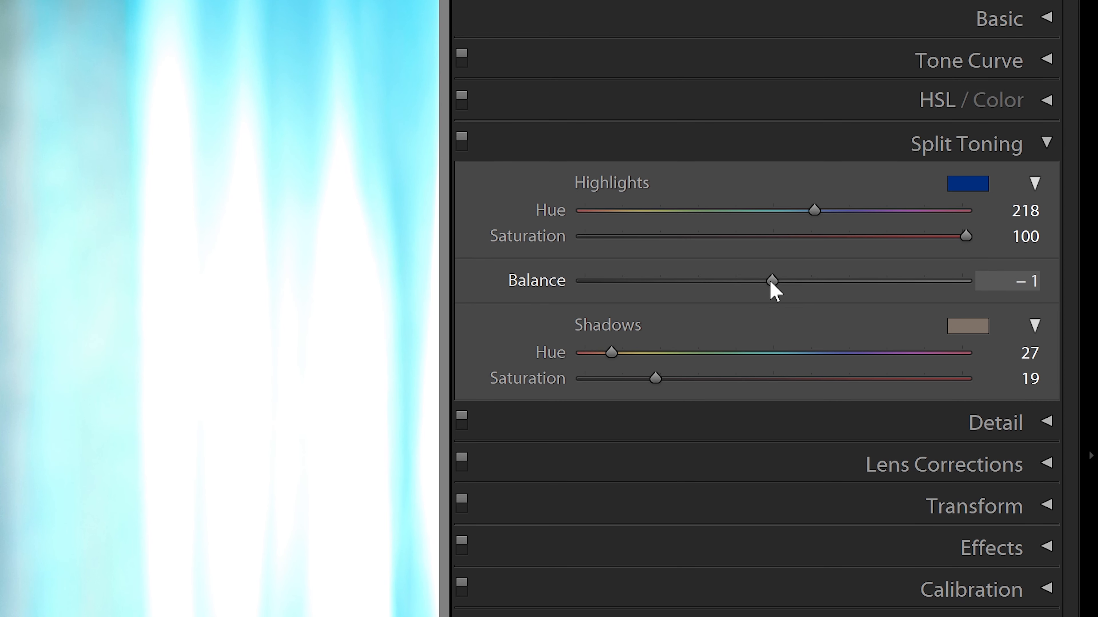
Step: Shift the Split Toning balance to -66 and compare the bride photo before and after
drag(771, 281, 753, 281)
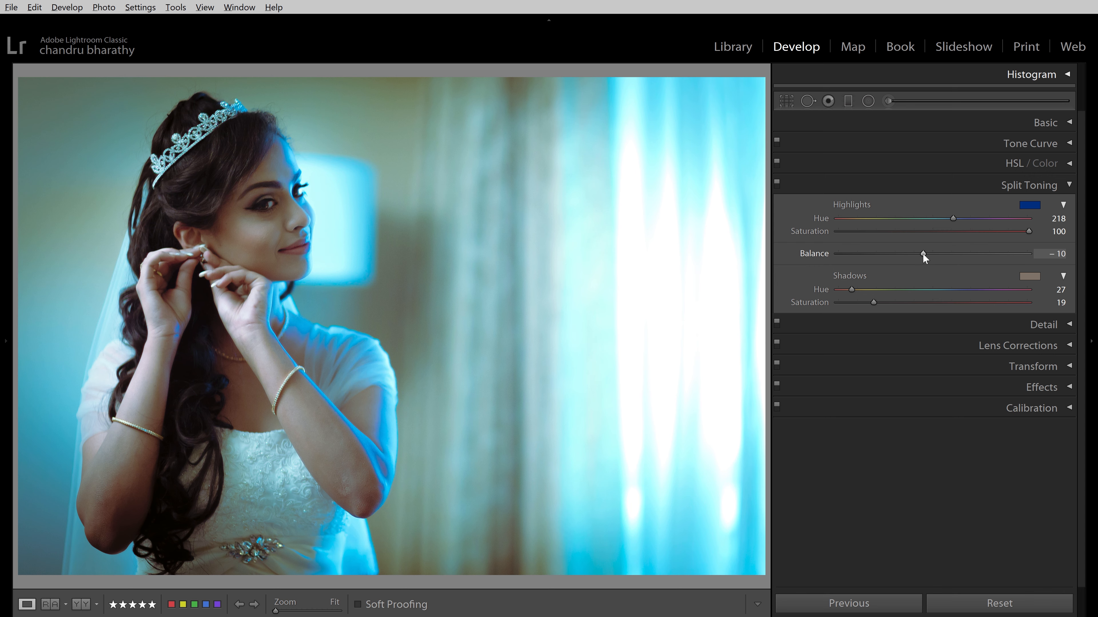
drag(897, 255, 869, 254)
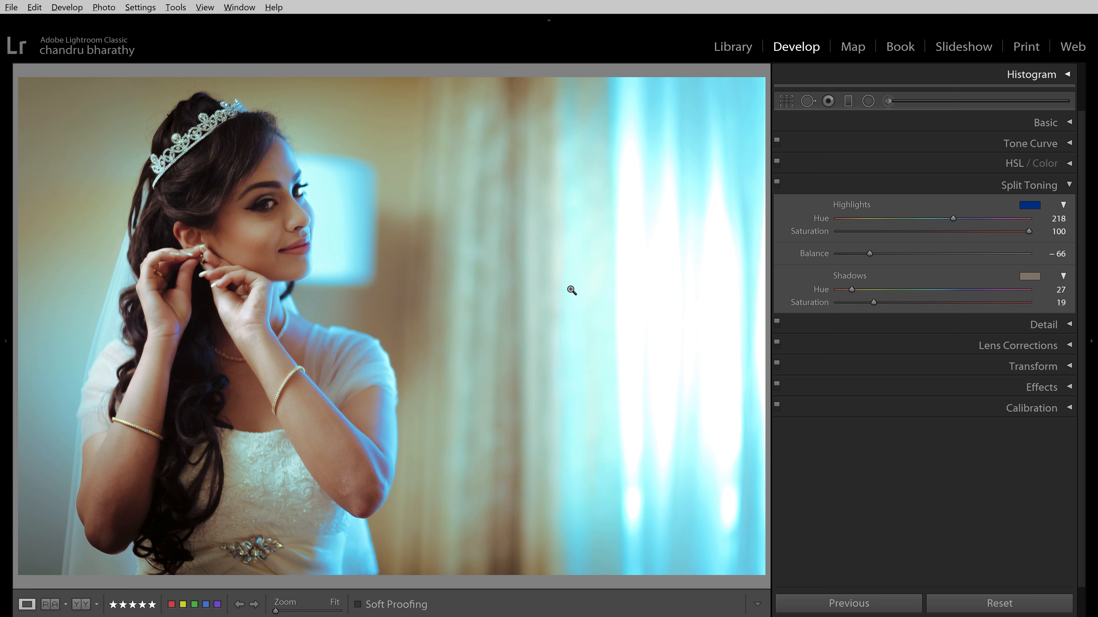
key(backslash)
key(backslash)
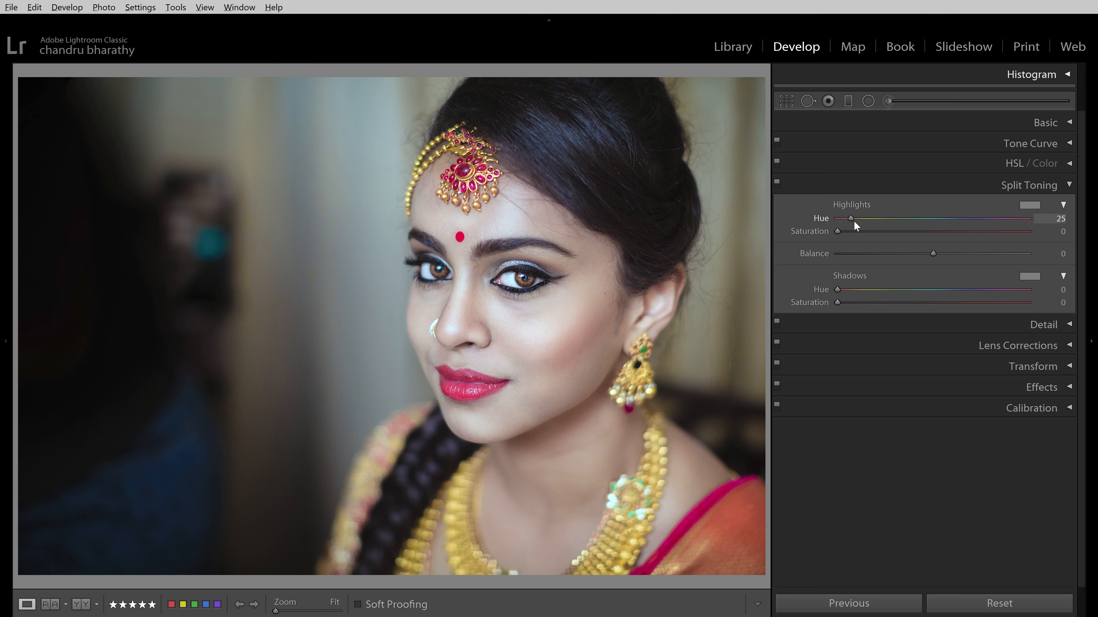
Step: Warm the highlights of the close-up bridal portrait with hue 34 and saturation 31
drag(851, 221, 855, 220)
click(1029, 205)
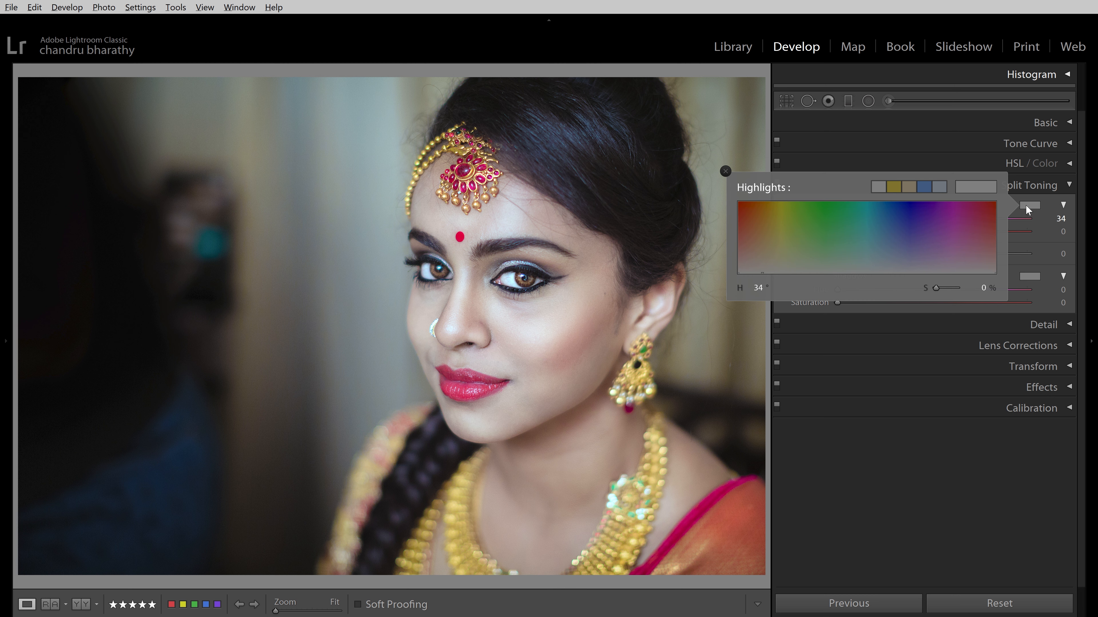
mouse_move(769, 253)
mouse_down()
mouse_move(757, 215)
mouse_move(753, 270)
mouse_move(762, 259)
mouse_up()
click(725, 171)
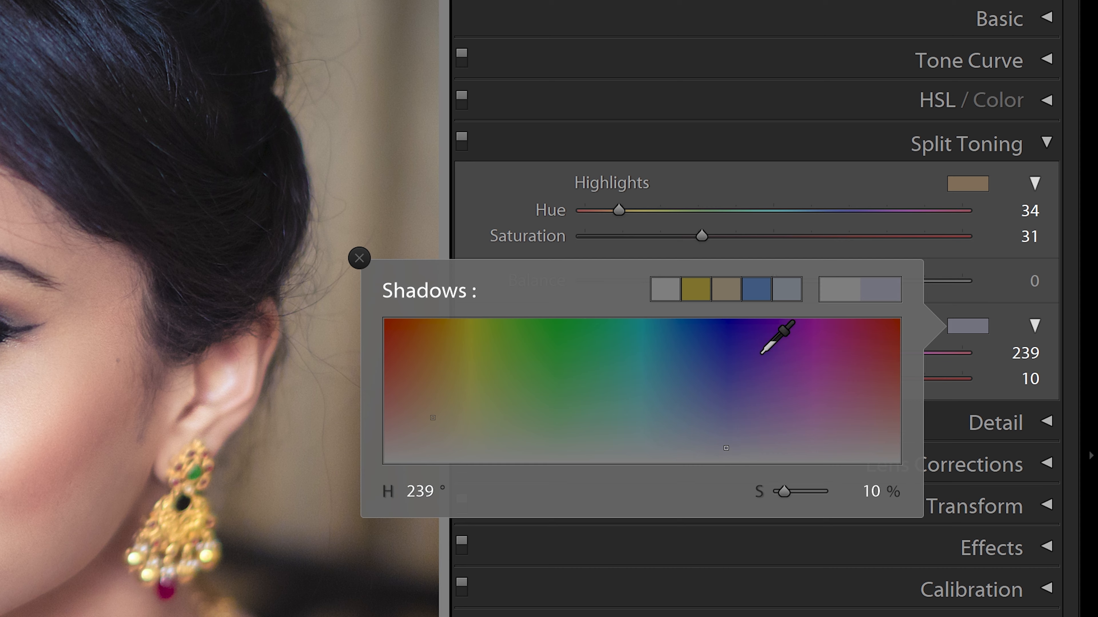
Step: Tint the portrait's shadows deep blue, with hue 239 and saturation 89
click(358, 258)
drag(620, 383, 809, 390)
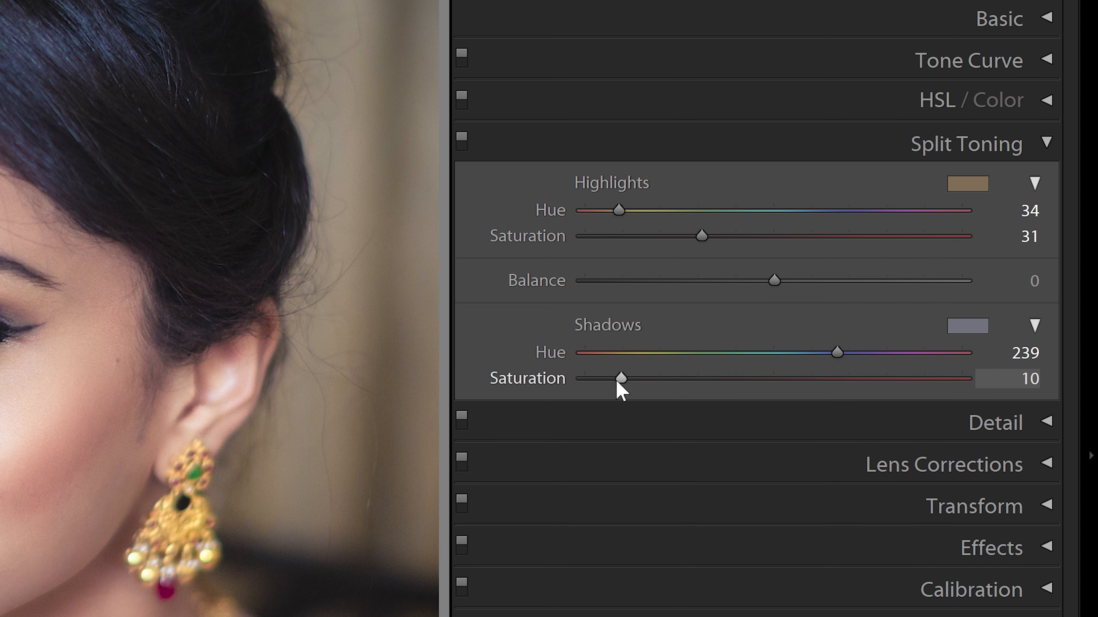
drag(950, 309, 1005, 306)
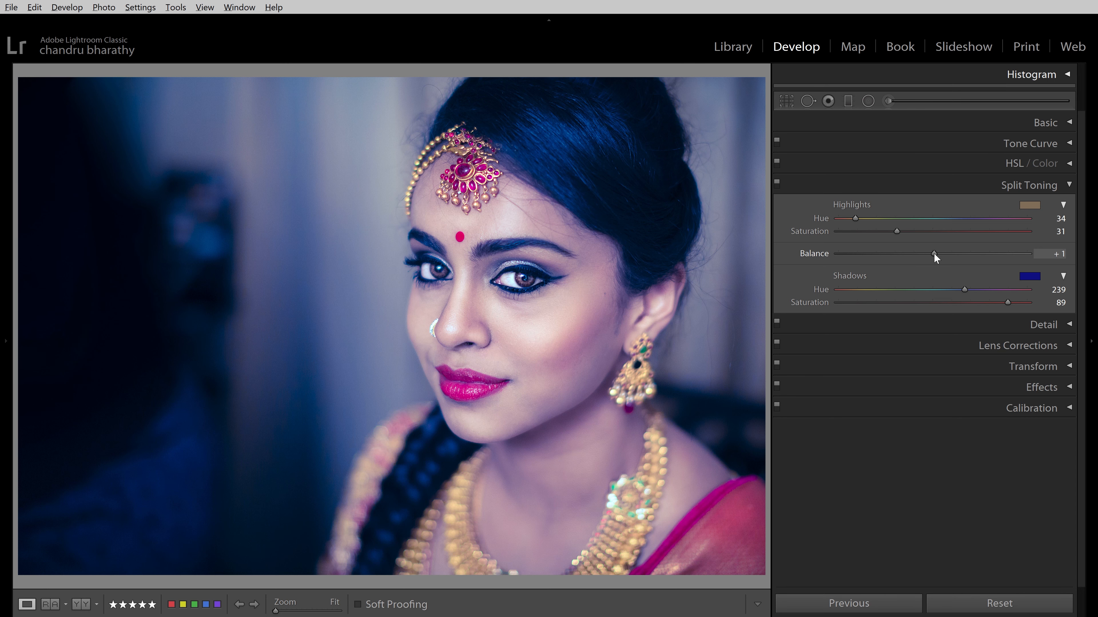
Step: Set the portrait's Split Toning balance to +89 and check the result at 1:1 and against the original
drag(934, 254, 1018, 262)
click(577, 139)
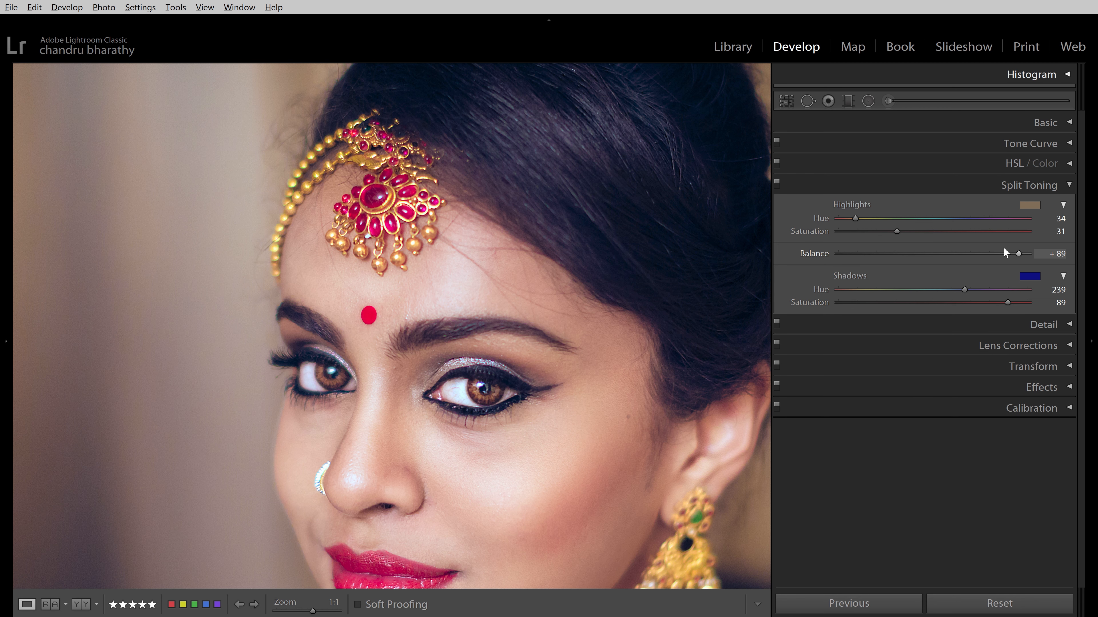
click(578, 151)
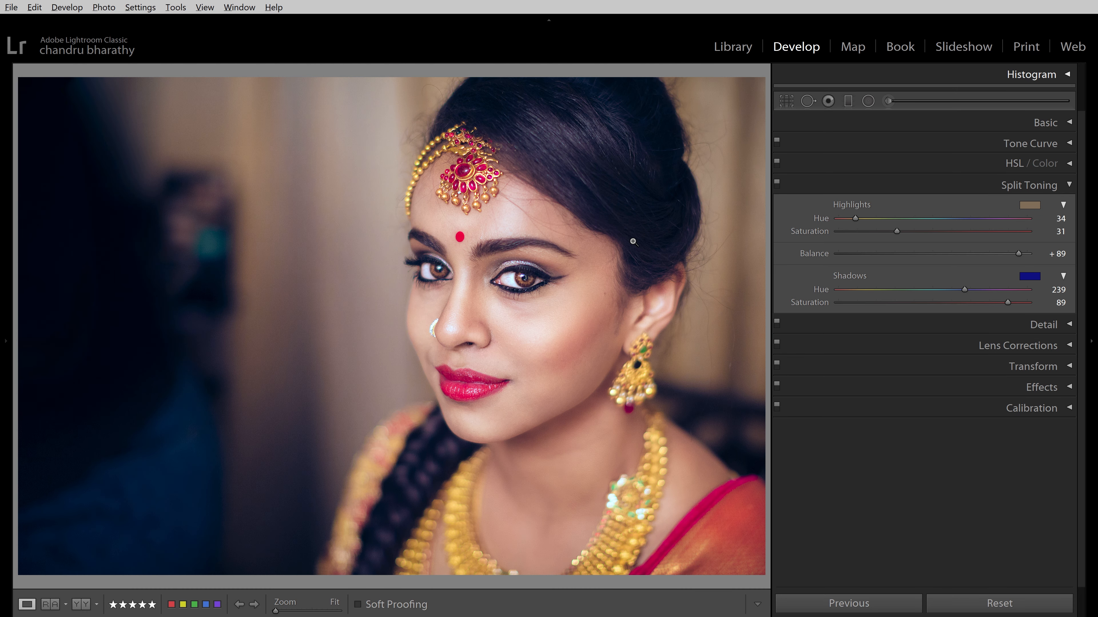
key(backslash)
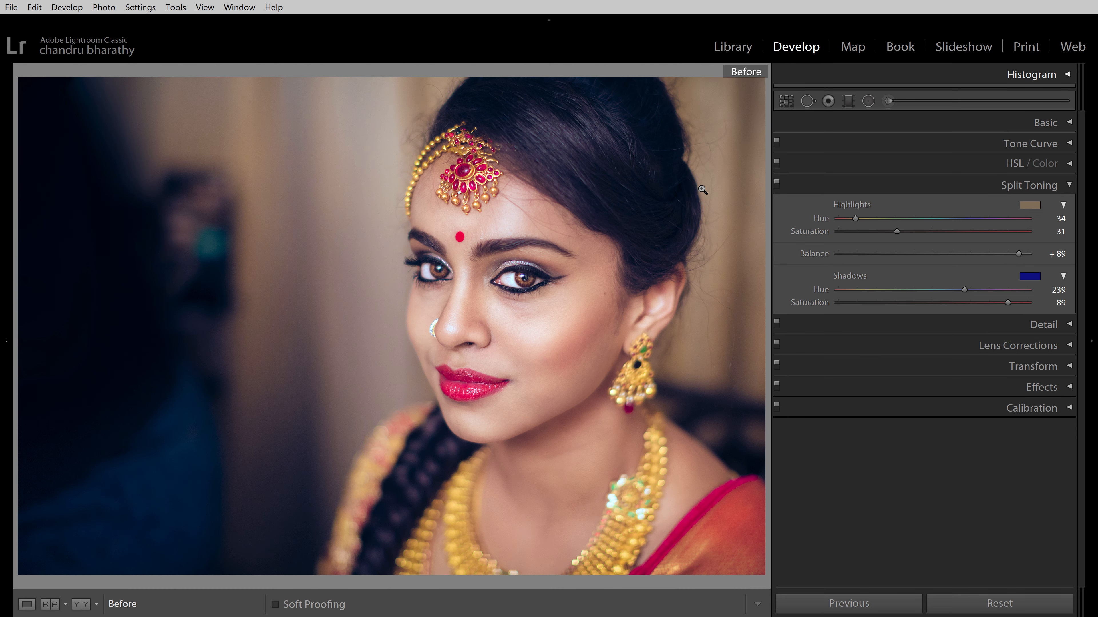
key(backslash)
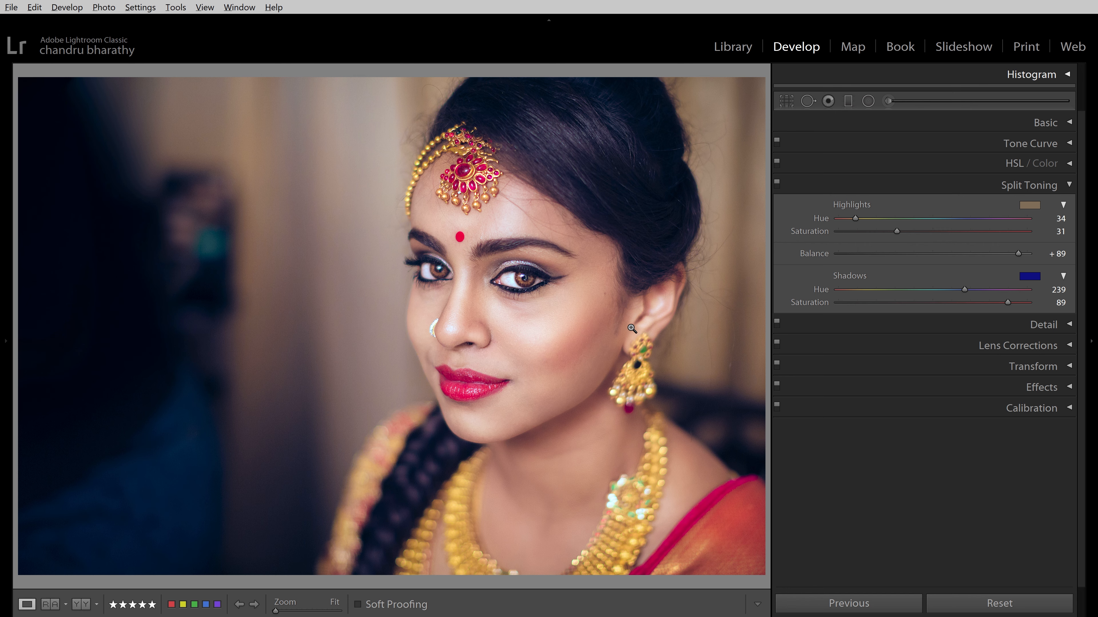
Step: Apply the previous photo's settings to the next couple photo, adjusting highlights saturation to 21 and balance to +85
key(Right)
click(825, 604)
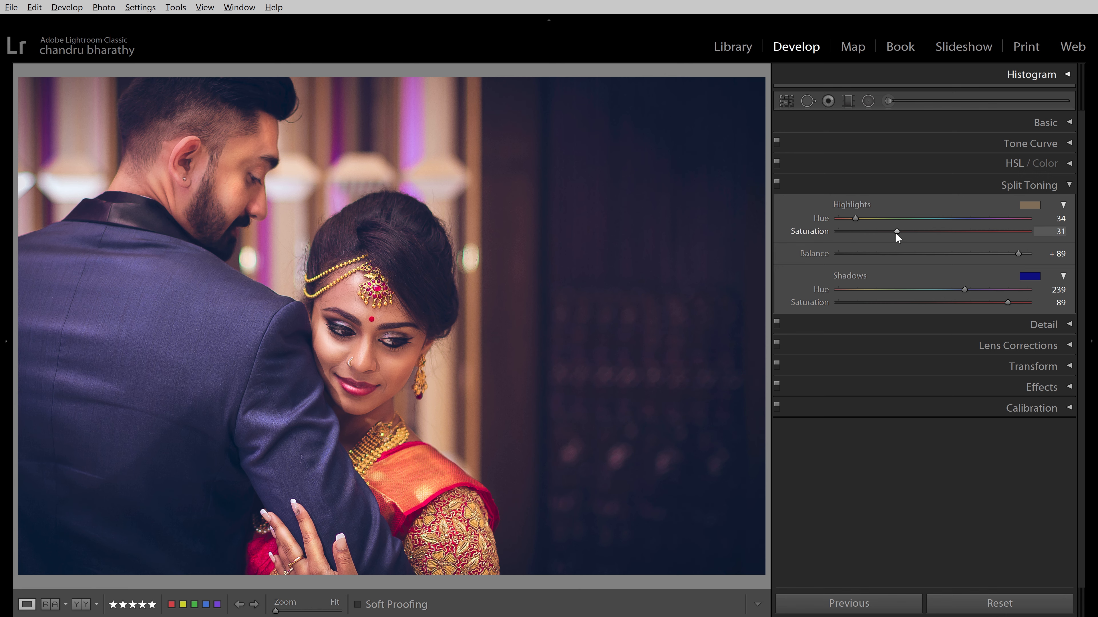
drag(896, 231, 871, 232)
mouse_move(1020, 254)
mouse_down()
mouse_move(984, 246)
mouse_move(1049, 255)
mouse_move(842, 244)
mouse_move(1036, 253)
mouse_move(991, 255)
mouse_move(1017, 255)
mouse_up()
key(backslash)
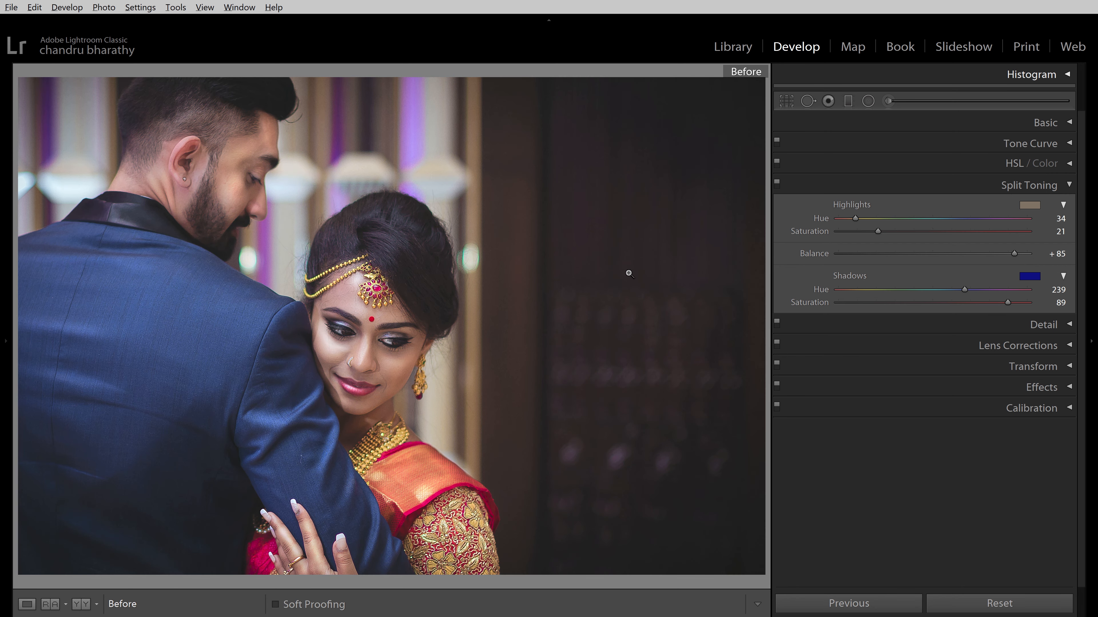
key(backslash)
Step: Apply the previous photo's settings to the next photo, of the couple seated on the stairs
key(Right)
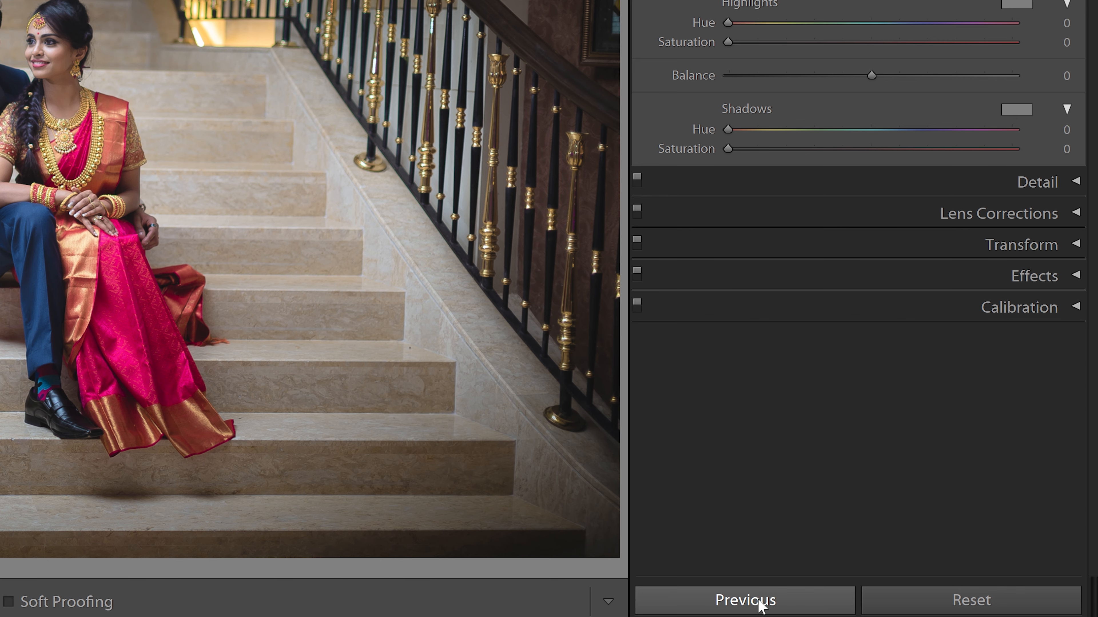
click(752, 601)
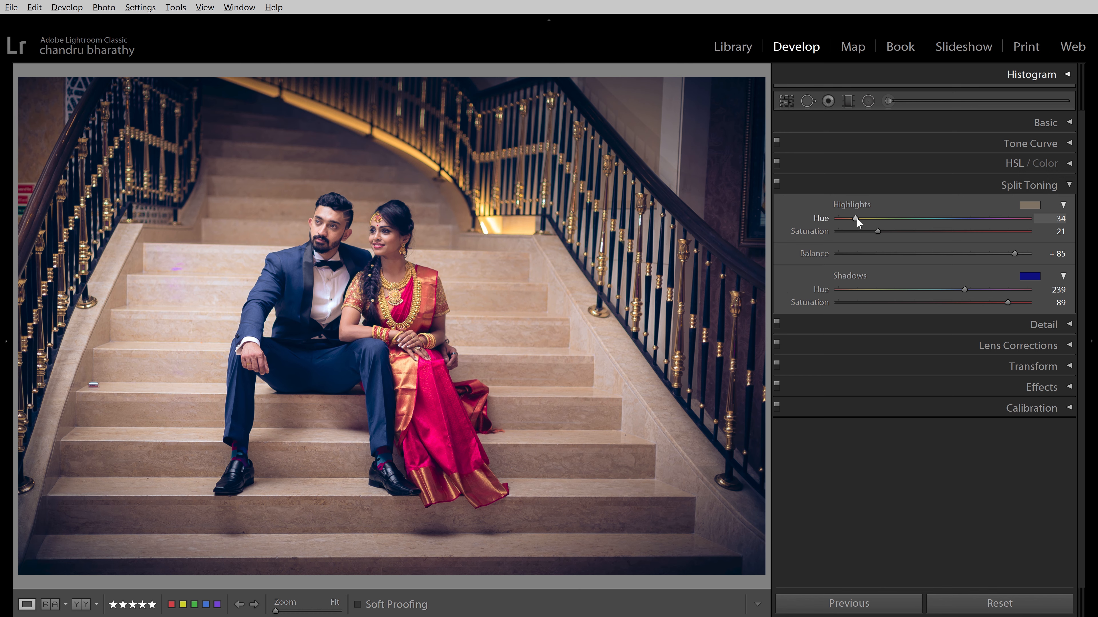
Step: Set the stairs couple's highlights to hue 40 and saturation 24, shadows saturation to 90, and compare with the original
drag(860, 219, 884, 233)
drag(1004, 303, 1009, 305)
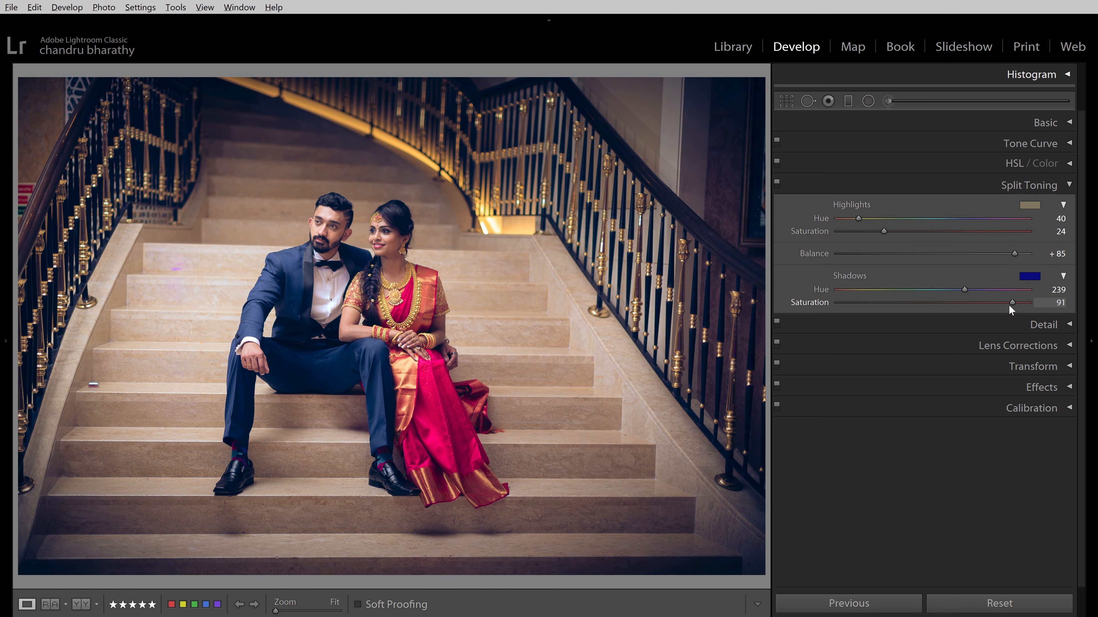
key(backslash)
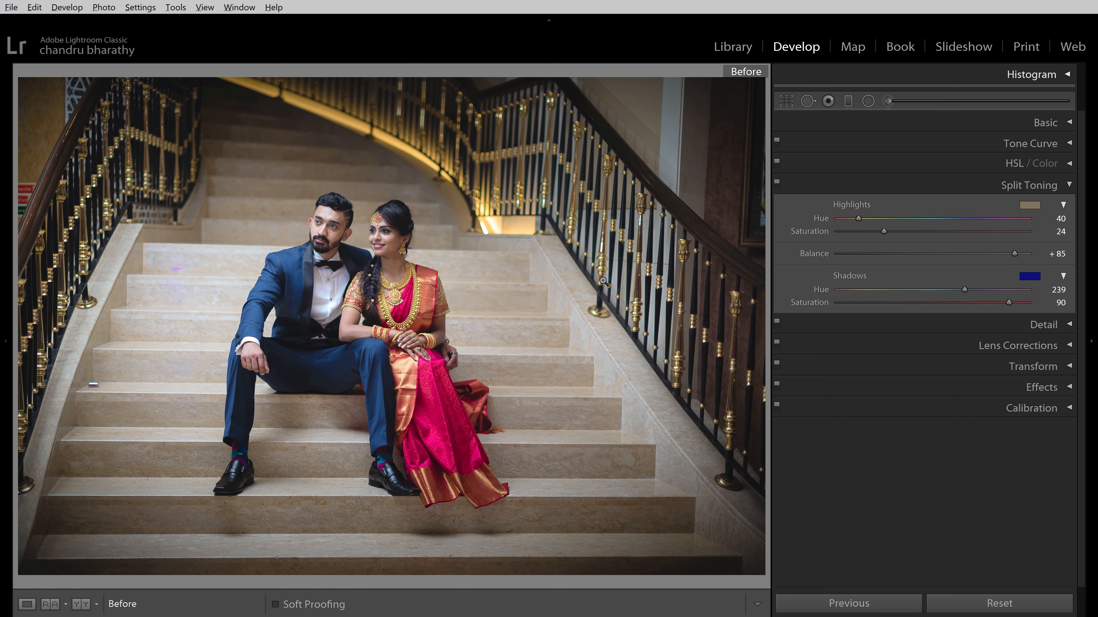
key(backslash)
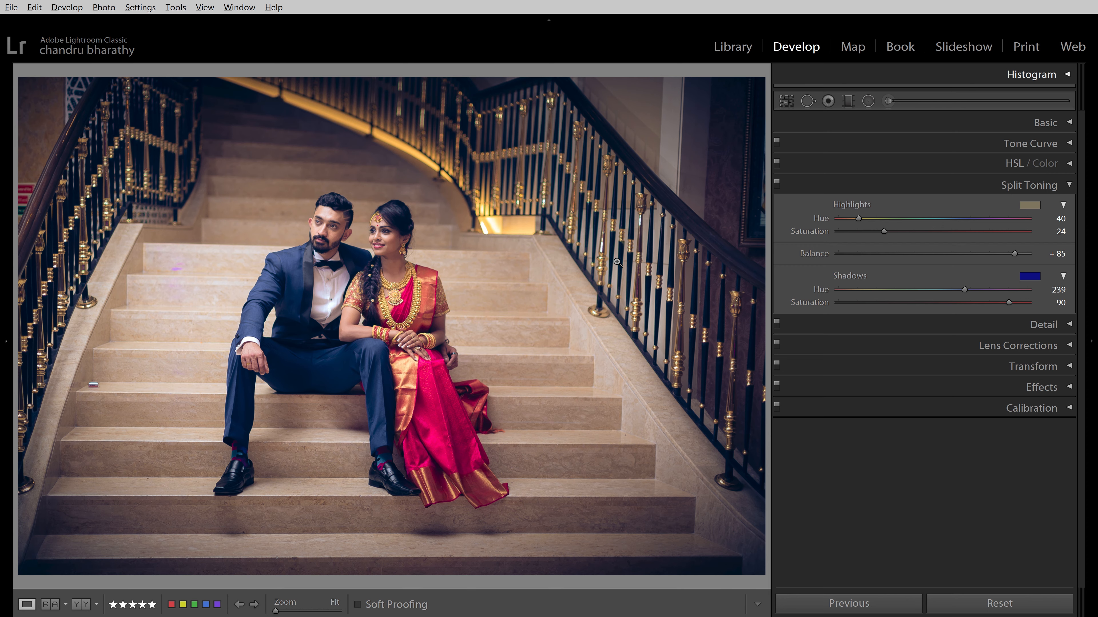
Step: Apply the previous photo's settings to the next photo, of the bride alone on the stairs, and compare with the original
key(Right)
click(848, 605)
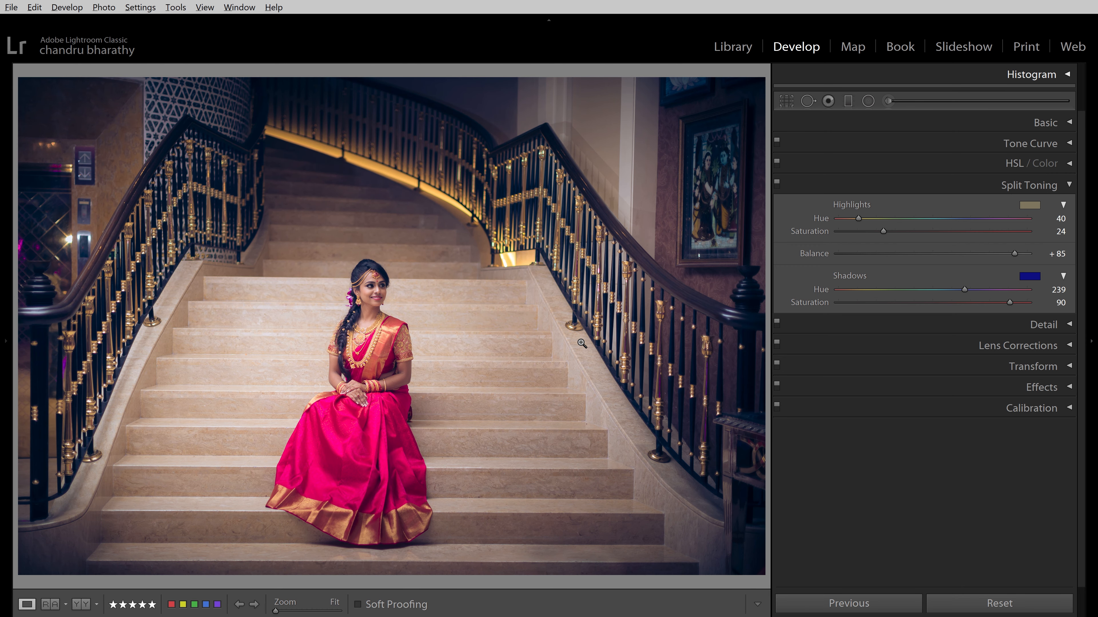
key(backslash)
key(backslash)
key(backslash)
key(backslash)
Step: Tint the next photo's highlights, the beach bride portrait, warm orange with hue 34 and saturation 56
key(Right)
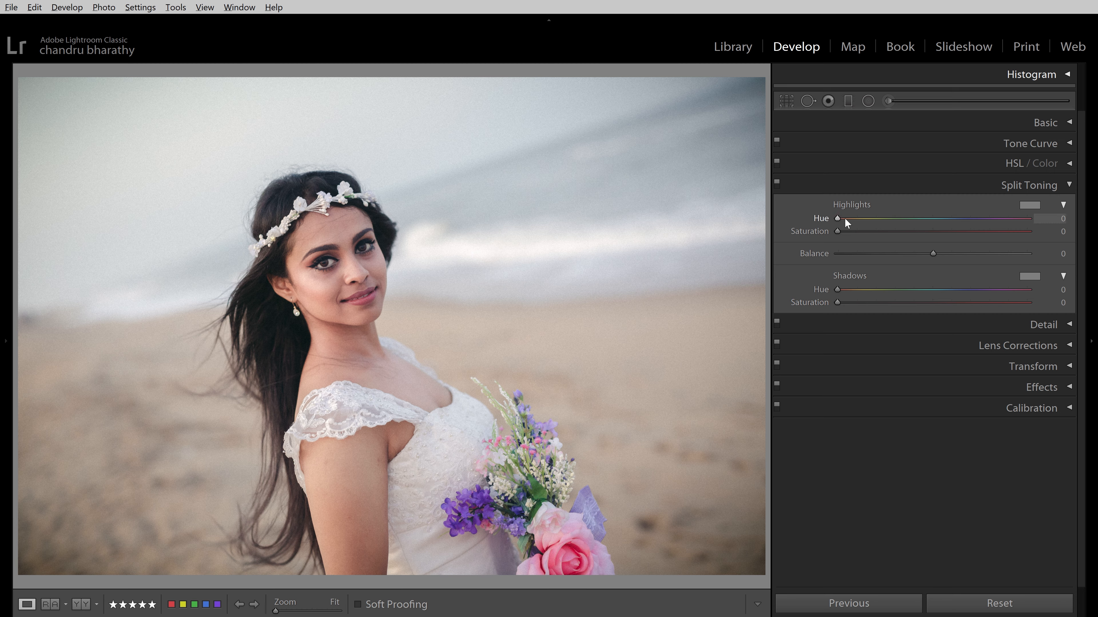
drag(838, 219, 855, 221)
drag(837, 232, 947, 243)
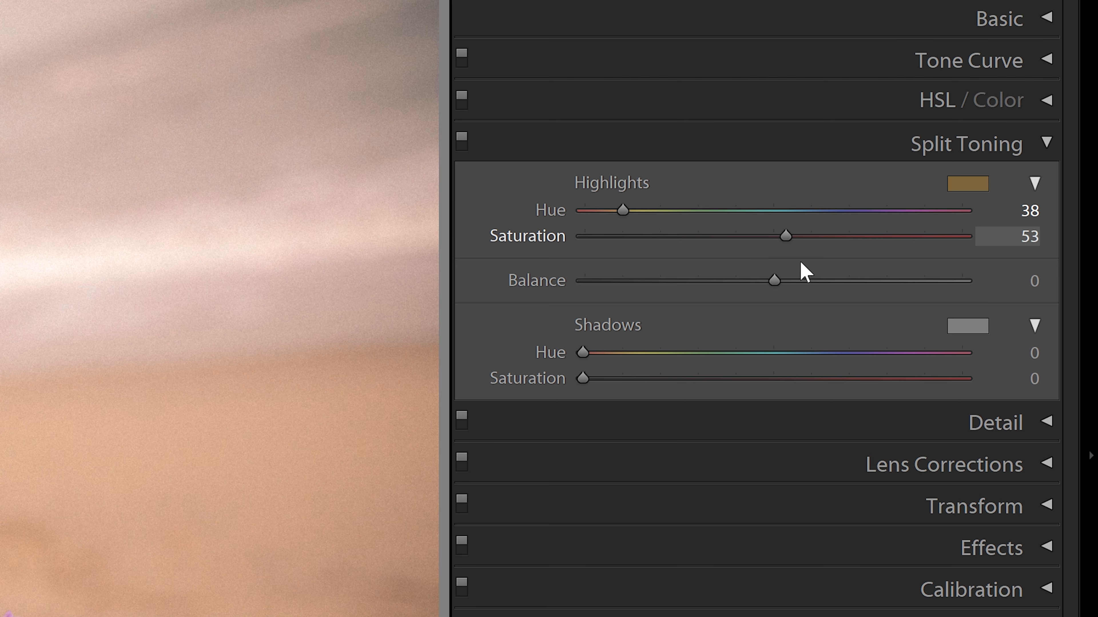
mouse_move(623, 212)
mouse_down()
mouse_move(602, 207)
mouse_move(630, 215)
mouse_move(624, 223)
mouse_up()
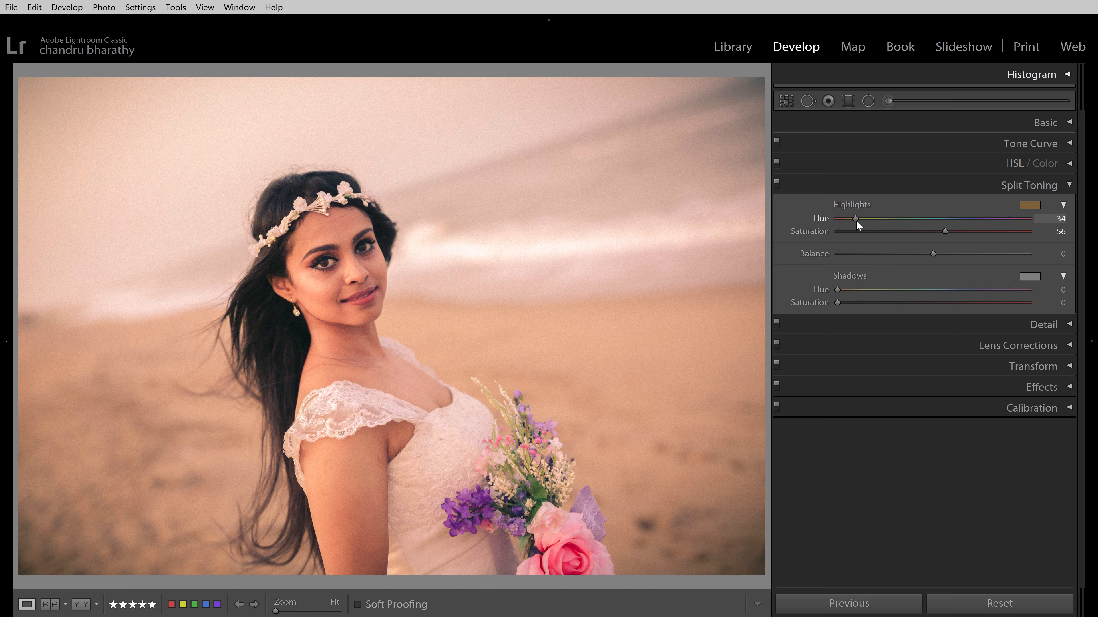
drag(856, 222, 856, 223)
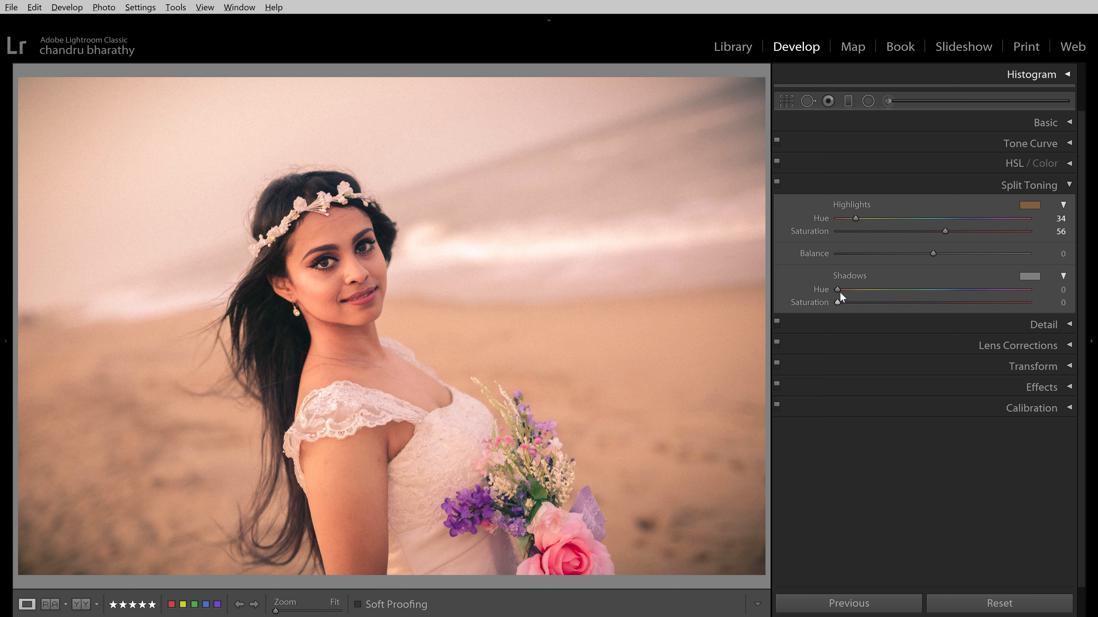
Step: Tint the beach portrait's shadows blue, with hue 210 and saturation 89
drag(837, 302, 890, 303)
drag(838, 289, 958, 301)
drag(819, 368, 806, 357)
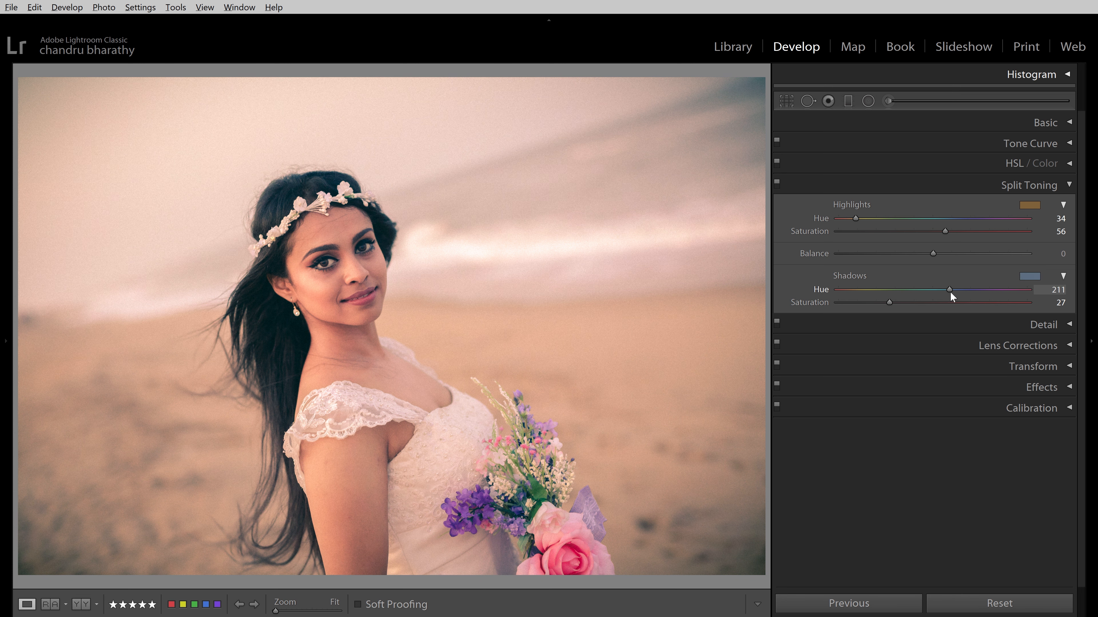
drag(950, 292, 998, 311)
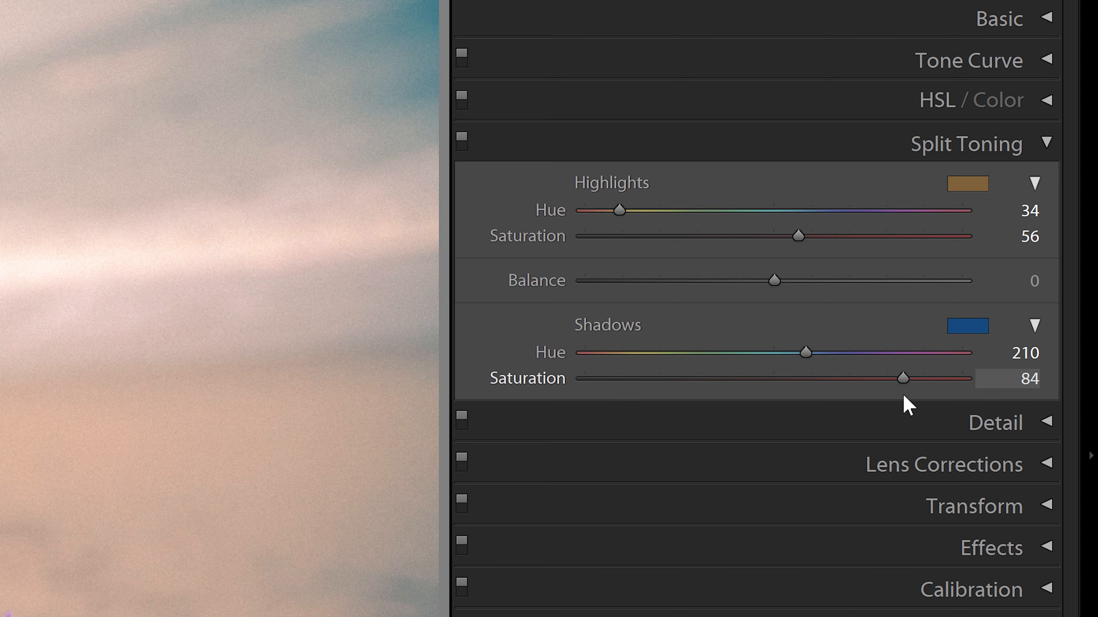
drag(904, 397, 921, 363)
Step: Set the beach portrait's balance to +87 and highlights saturation to 30, and compare the result with the original
drag(776, 280, 947, 299)
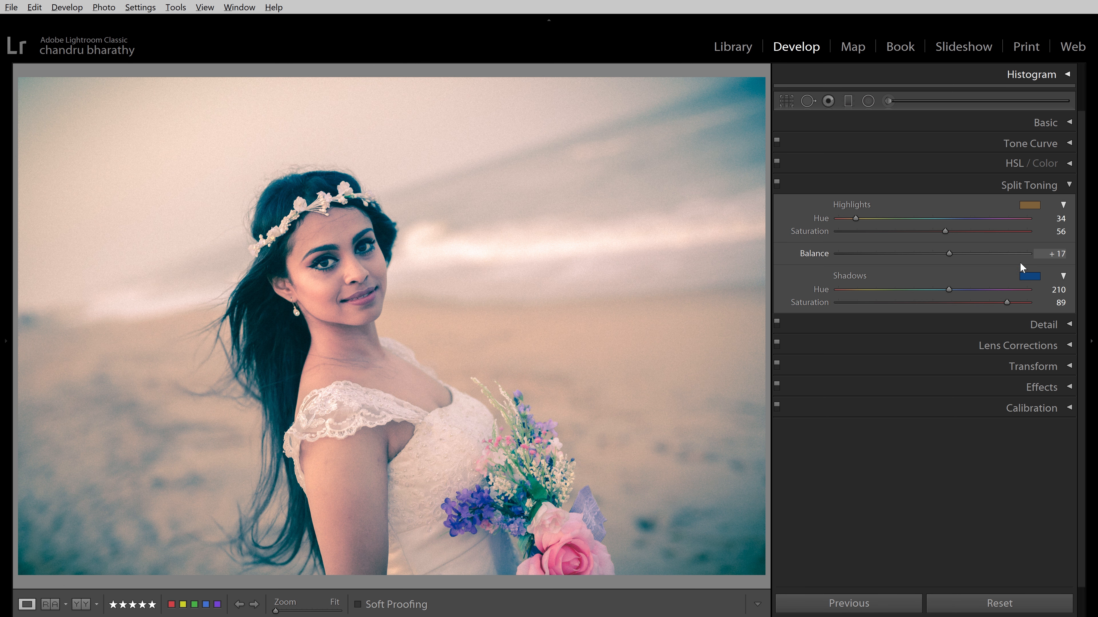
mouse_move(1020, 263)
mouse_down()
mouse_move(1046, 265)
mouse_move(1016, 256)
mouse_up()
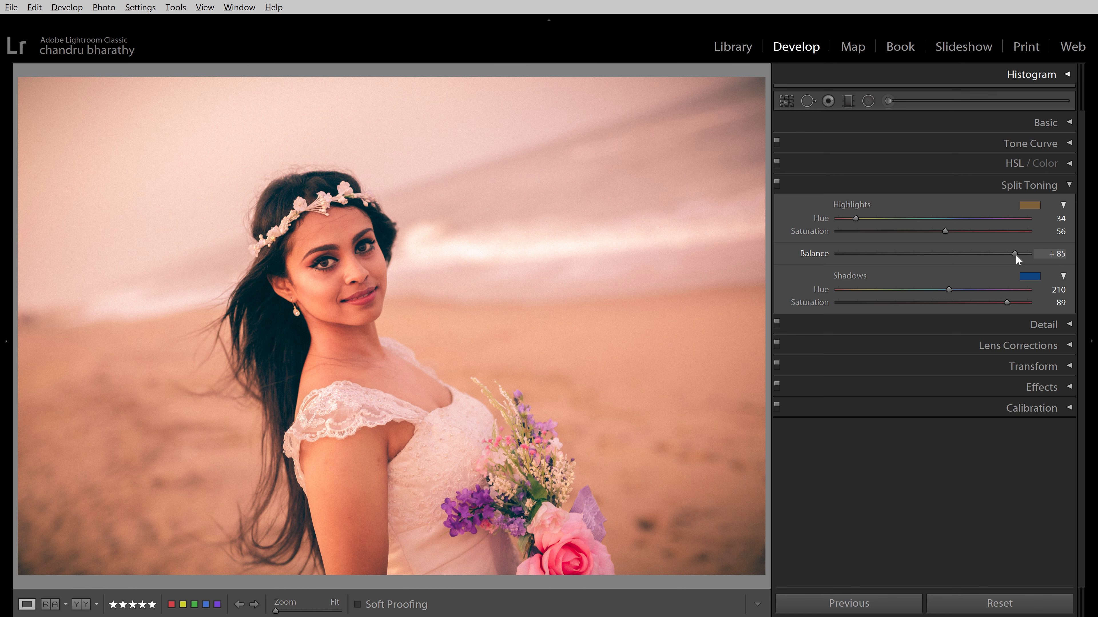
drag(944, 232, 892, 245)
mouse_move(1014, 255)
mouse_down()
mouse_move(1038, 262)
mouse_move(1006, 258)
mouse_move(1017, 257)
mouse_up()
key(backslash)
key(backslash)
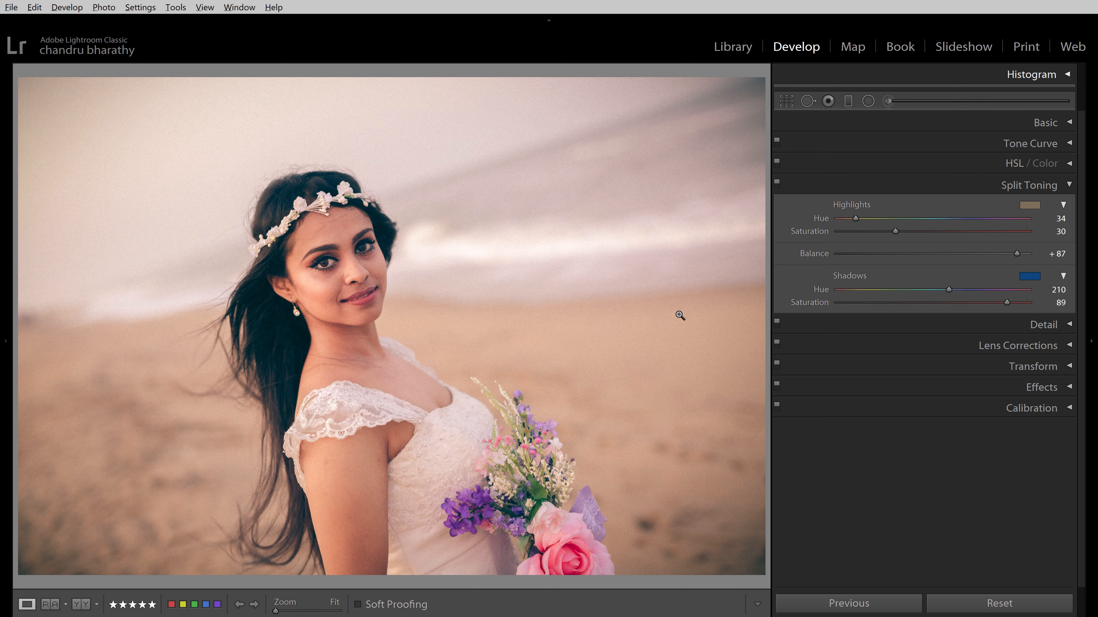
Step: Tint the highlights of the next photo, the couple at sunset, golden with hue 44 and saturation 83
key(Right)
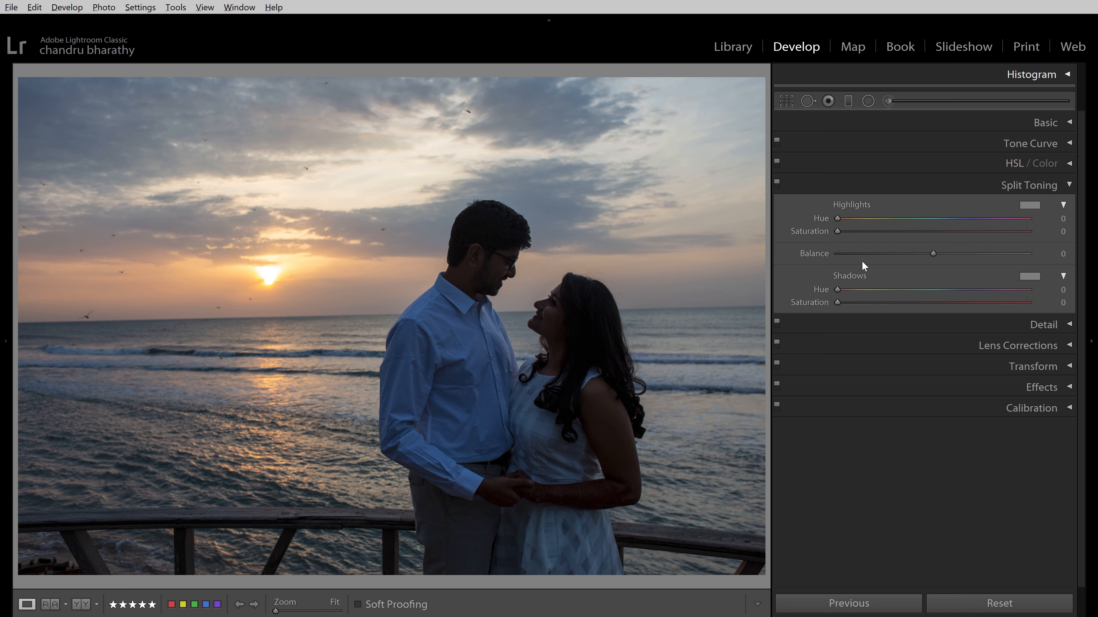
drag(839, 219, 843, 220)
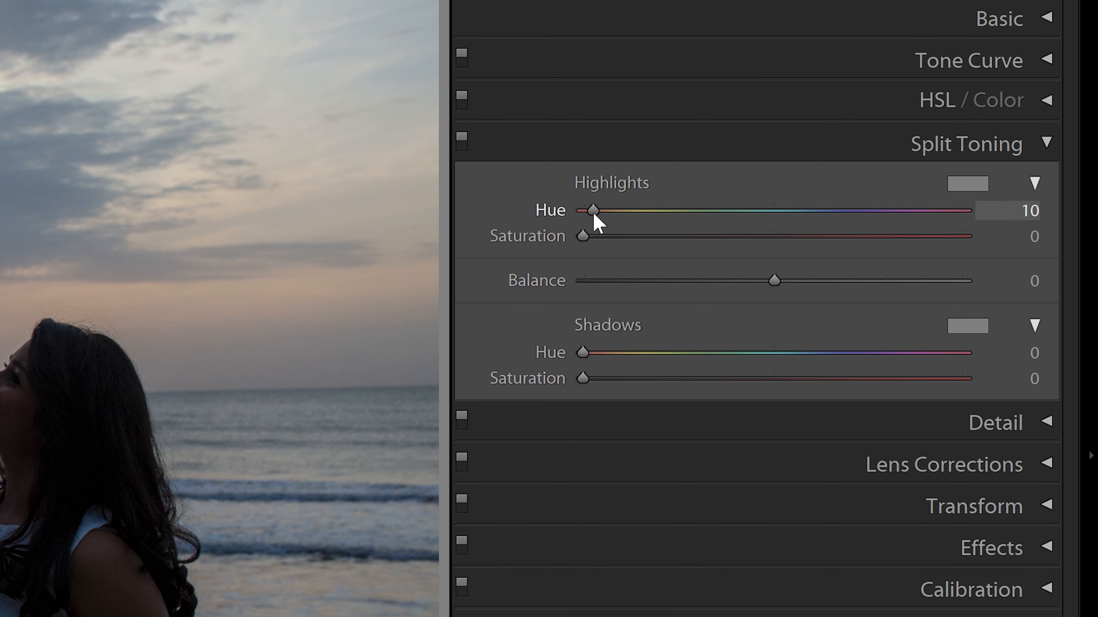
drag(593, 215, 989, 284)
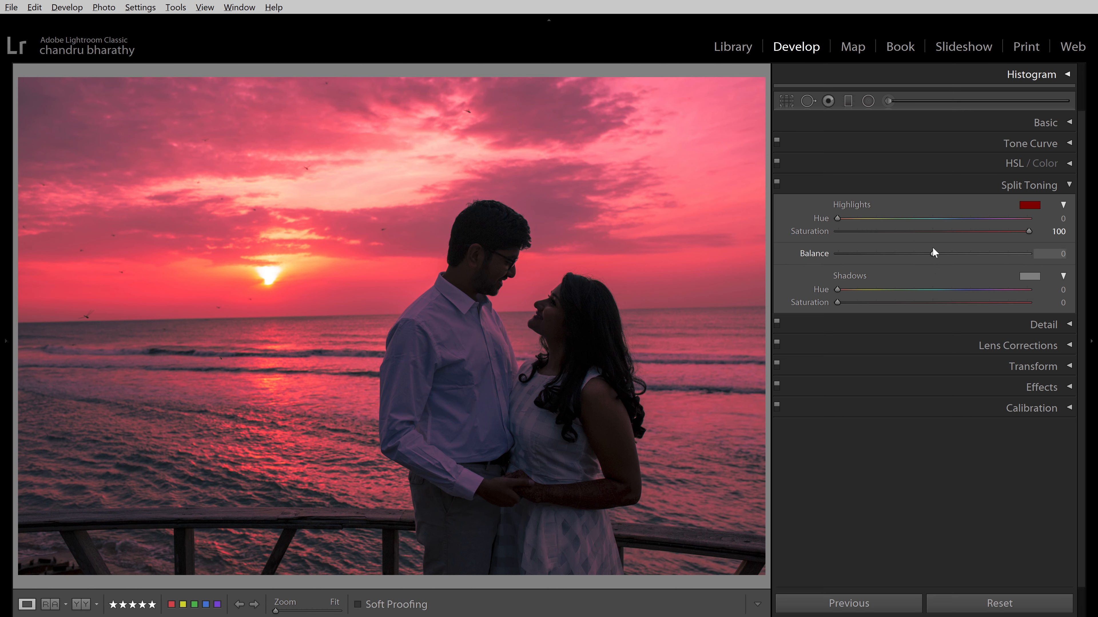
drag(844, 218, 861, 222)
drag(945, 234, 987, 232)
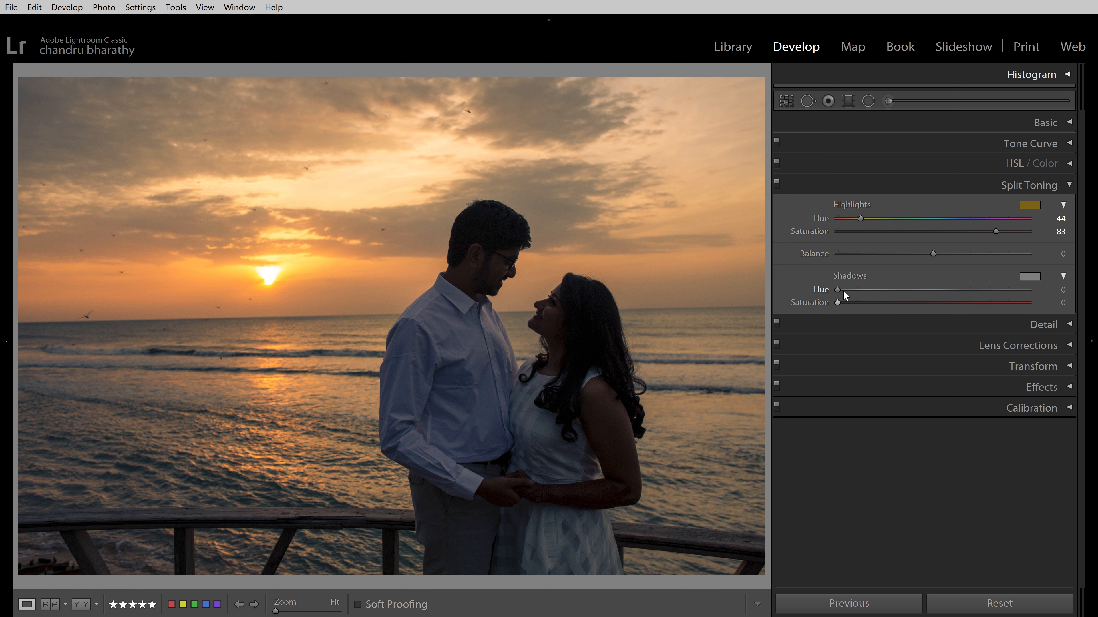
Step: Tint the sunset photo's shadows violet, with hue 253 and saturation 44
drag(843, 291, 951, 295)
drag(837, 302, 972, 291)
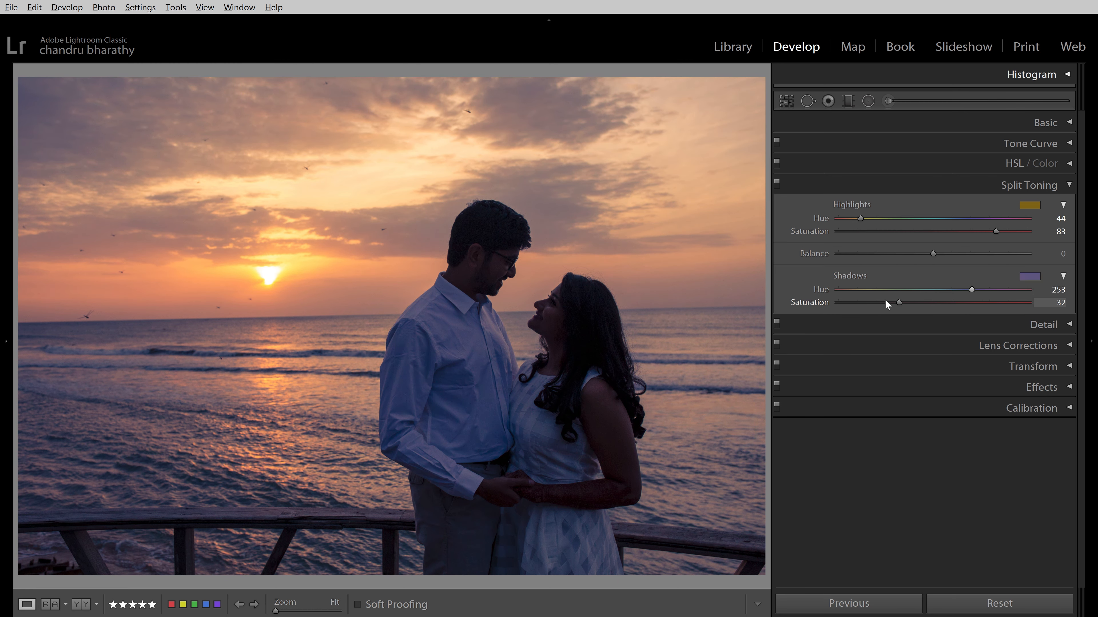
drag(897, 304, 921, 304)
Step: Set the sunset photo's Split Toning balance to +38 and compare it with the original
drag(933, 253, 968, 253)
key(backslash)
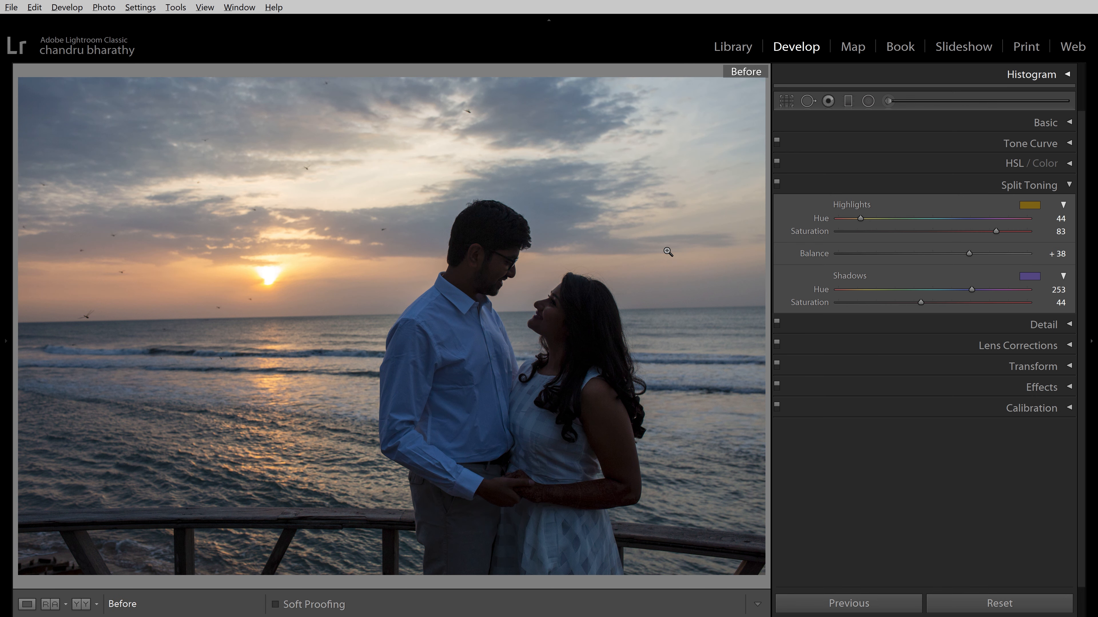
key(backslash)
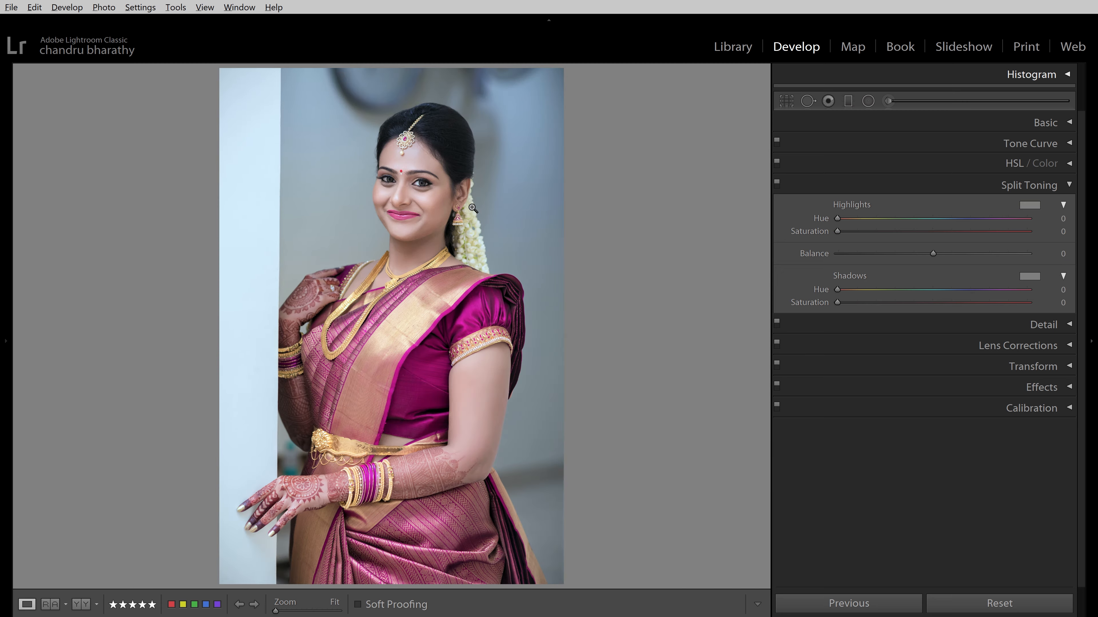
Step: Warm the purple saree portrait's highlights with hue 35 and saturation 12, checking the face at 1:1 with Split Toning off and on
click(386, 165)
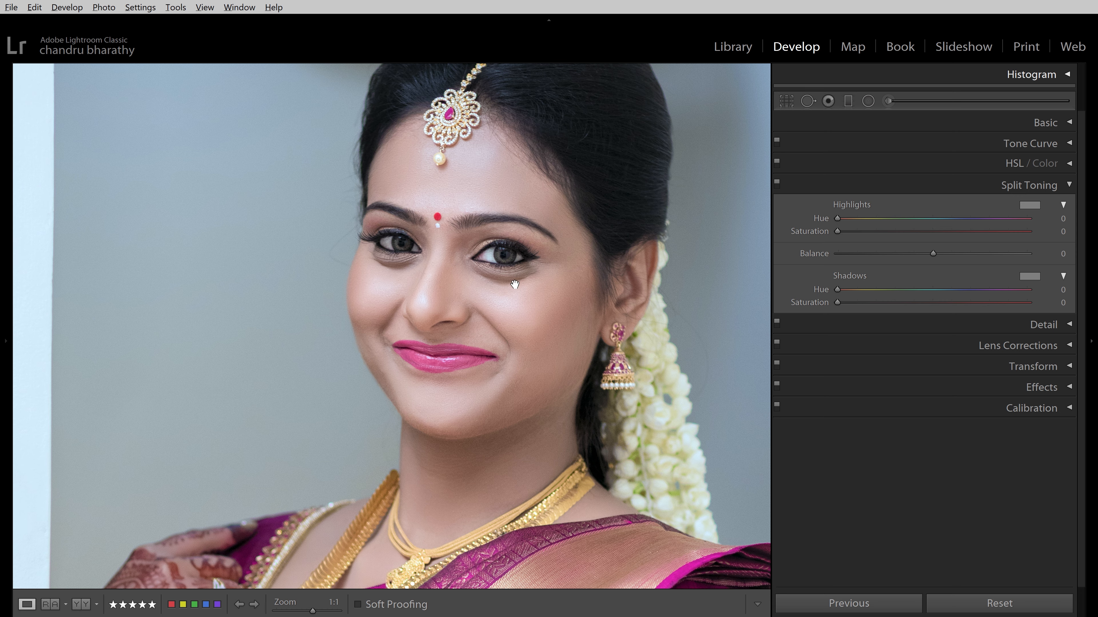
click(517, 298)
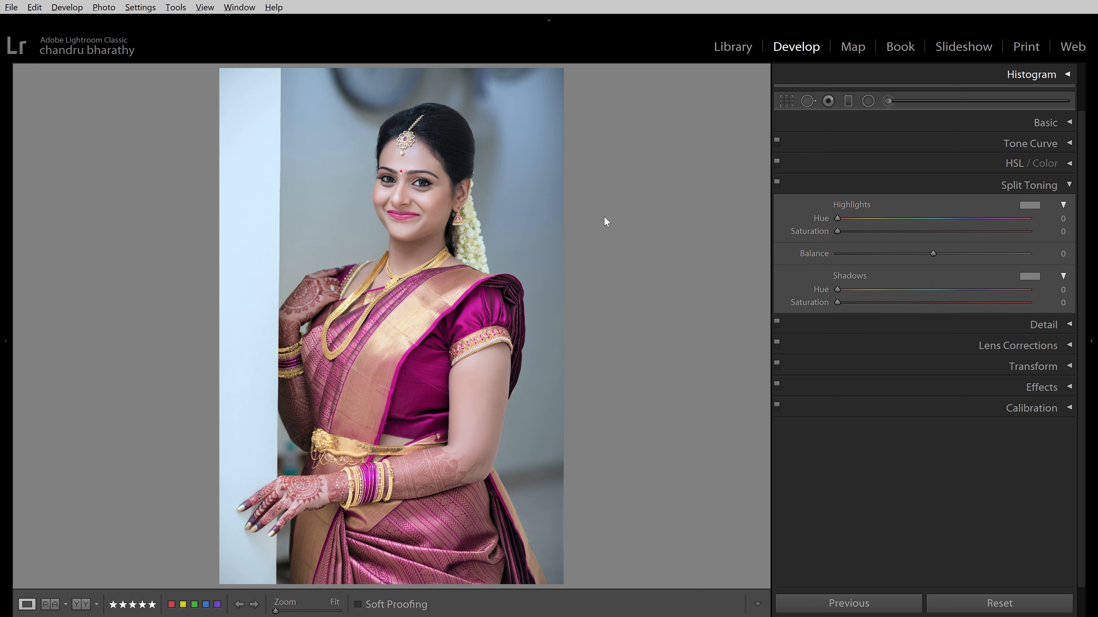
drag(850, 222, 850, 224)
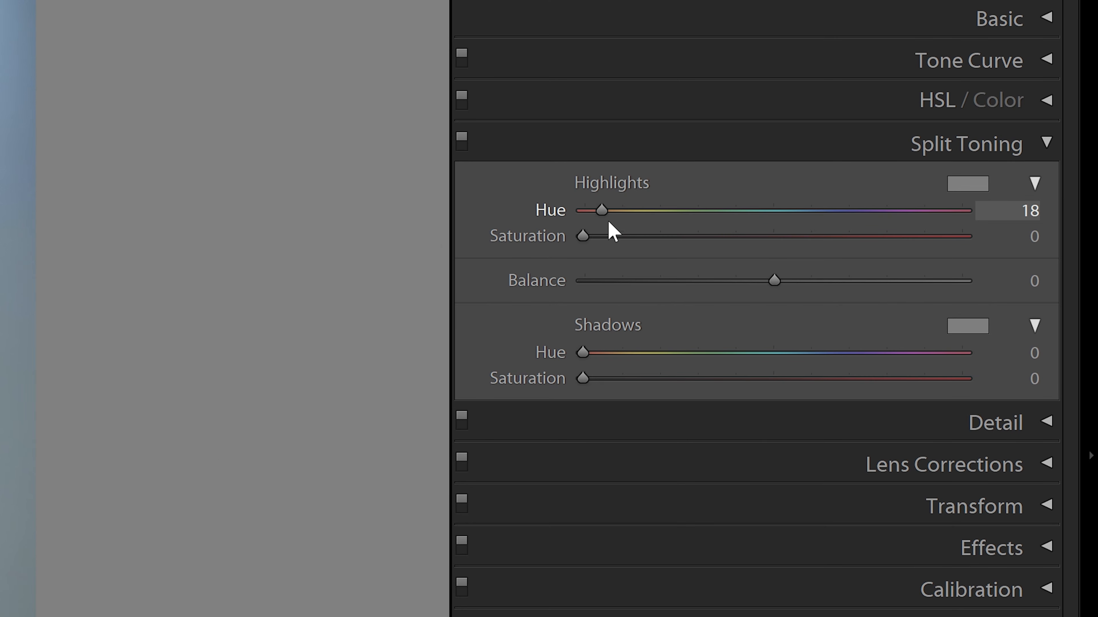
drag(613, 231, 613, 231)
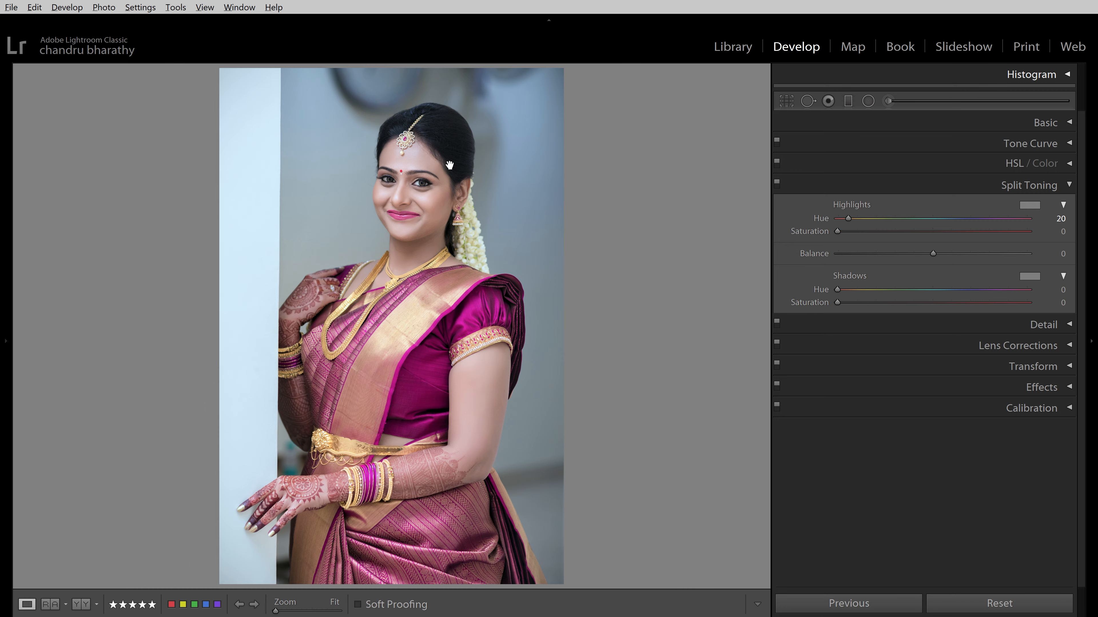
click(450, 165)
drag(837, 232, 849, 233)
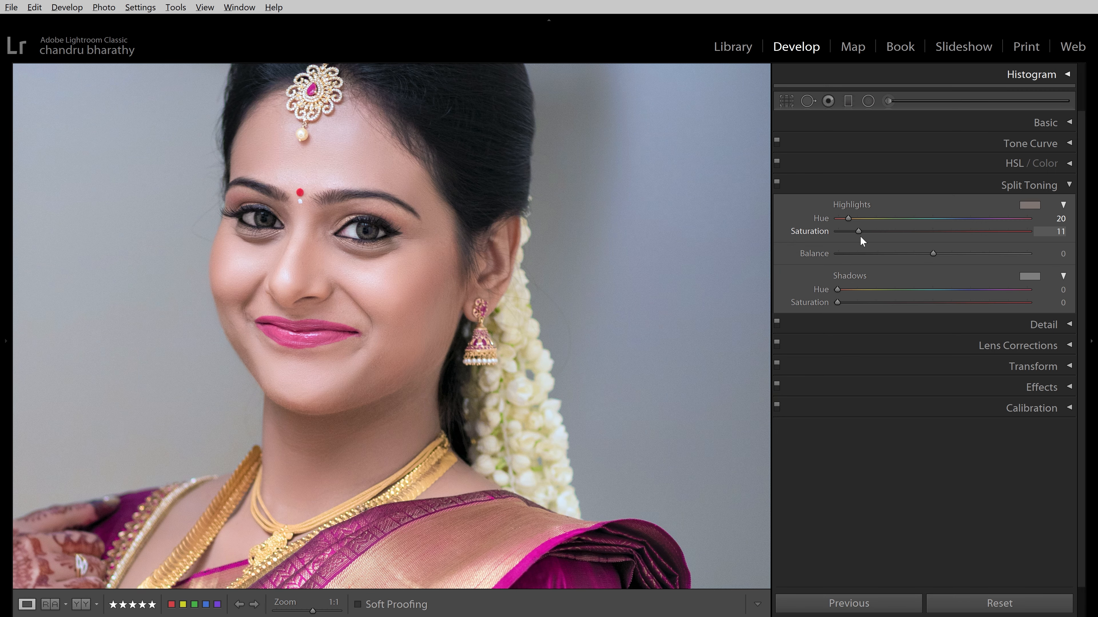
drag(863, 237, 861, 238)
click(776, 185)
click(777, 183)
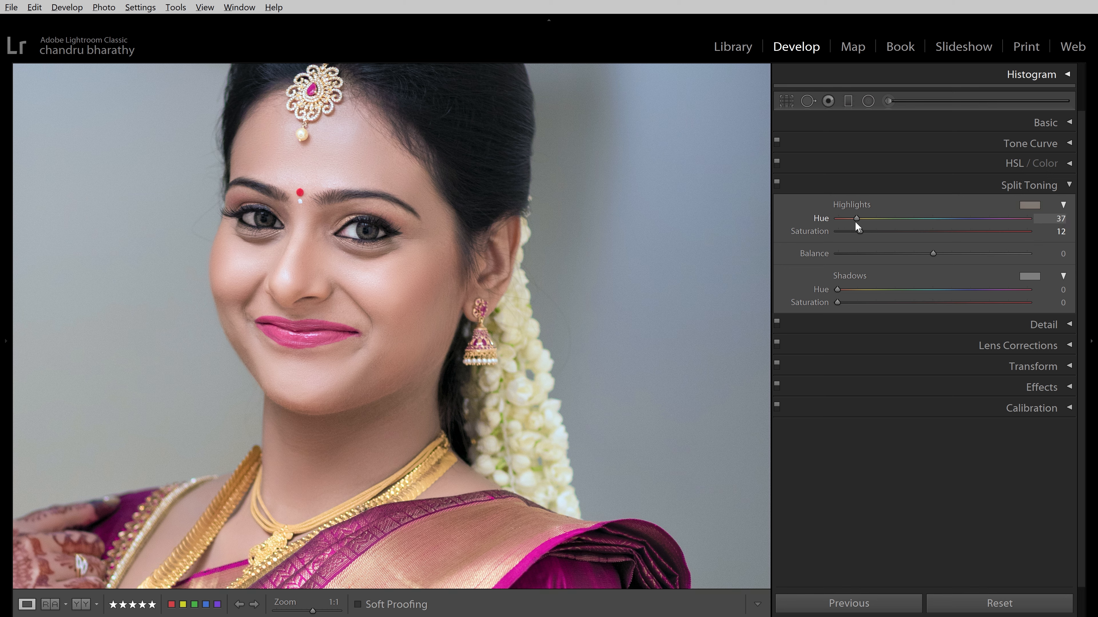
drag(856, 221, 856, 222)
Step: Tint the purple saree portrait's shadows subtly purple, with hue 273 and saturation 9
drag(866, 292, 962, 292)
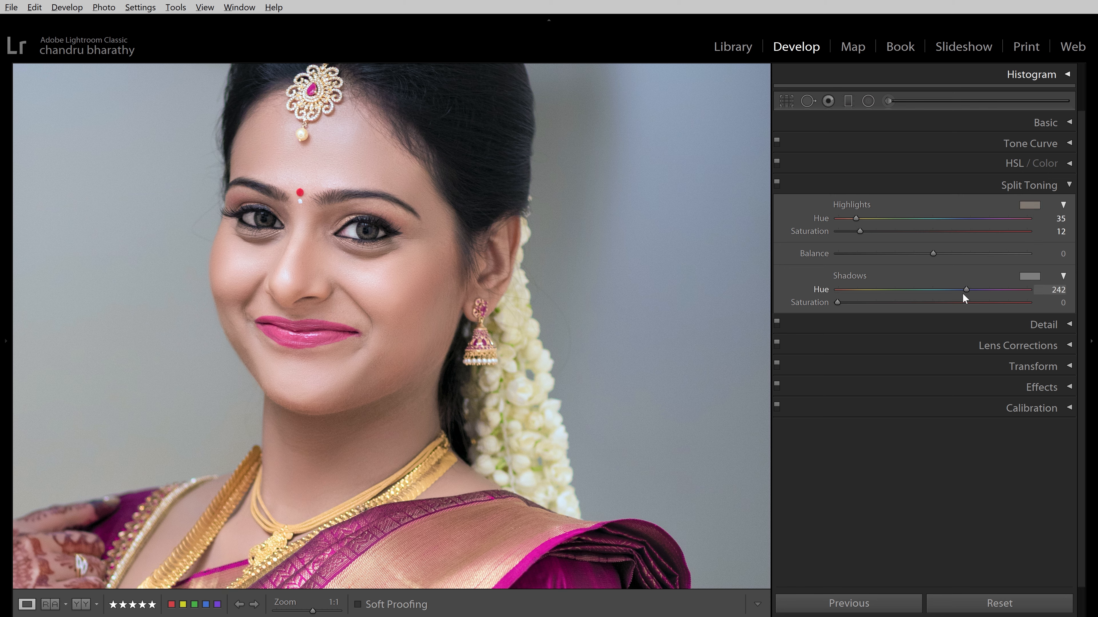
drag(838, 303, 921, 304)
drag(963, 290, 830, 306)
Step: Set the purple saree portrait's balance to +90, viewing the whole photo, and compare it with the original
click(580, 221)
drag(933, 253, 1007, 261)
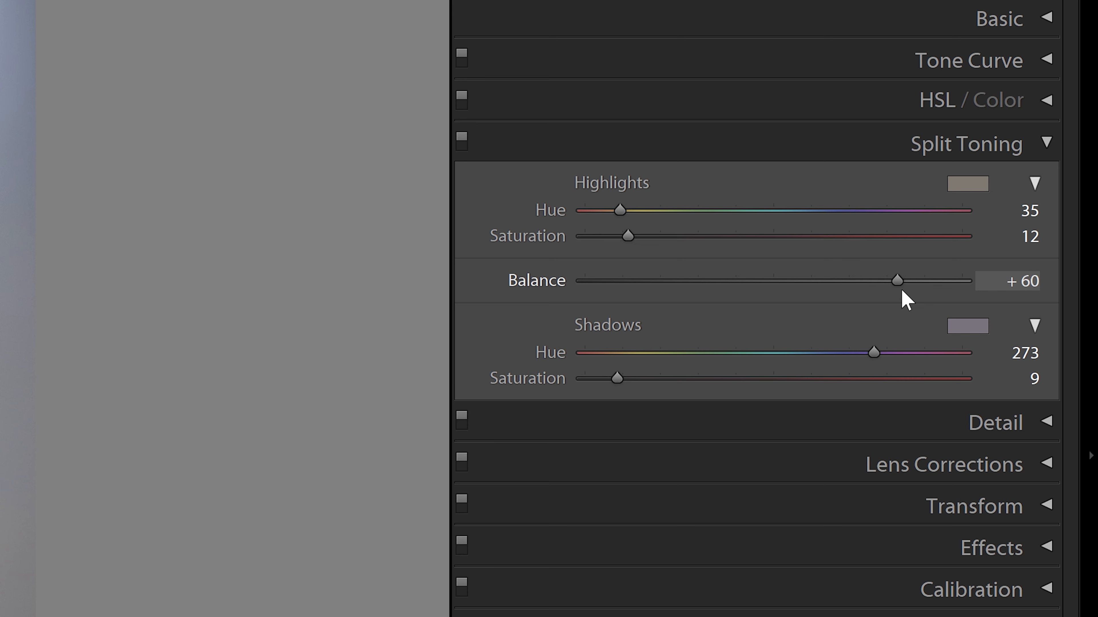
drag(923, 295, 933, 296)
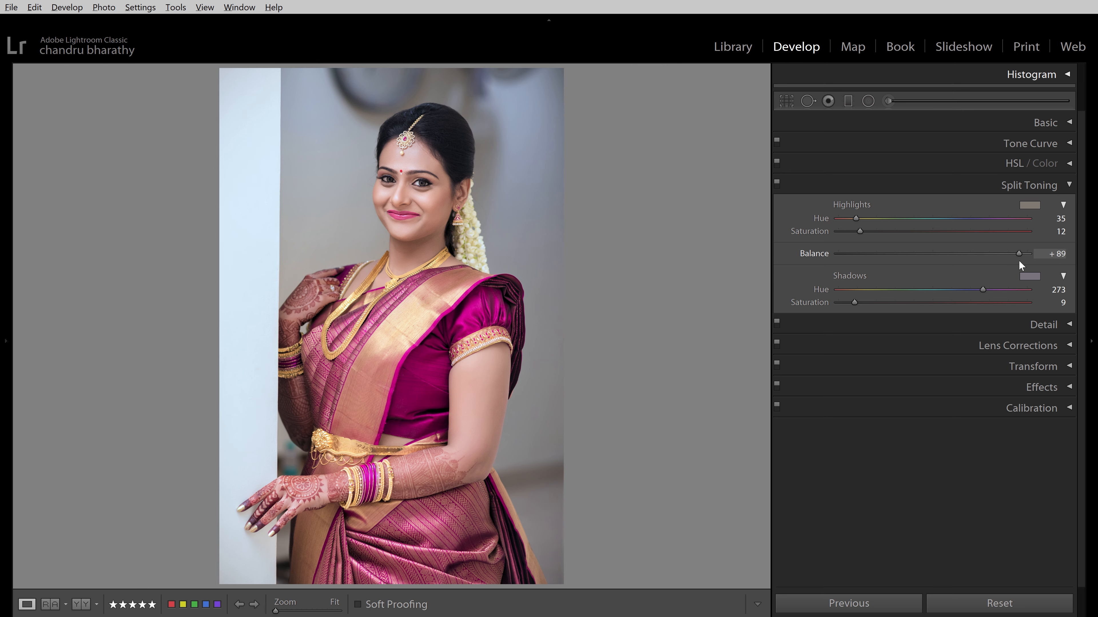
drag(1019, 260, 1020, 260)
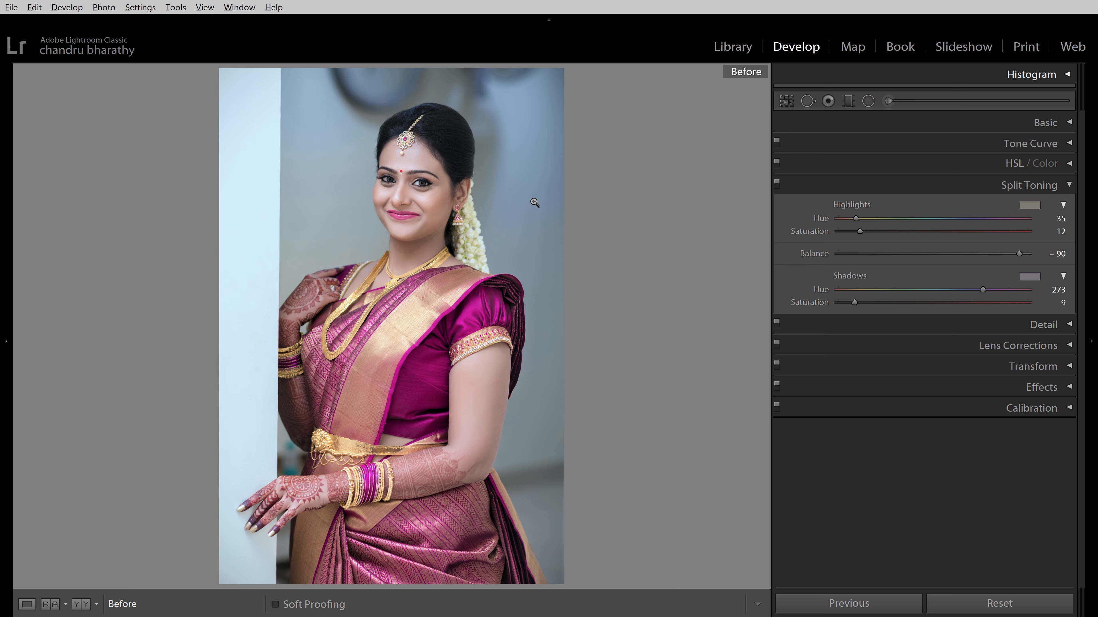
key(backslash)
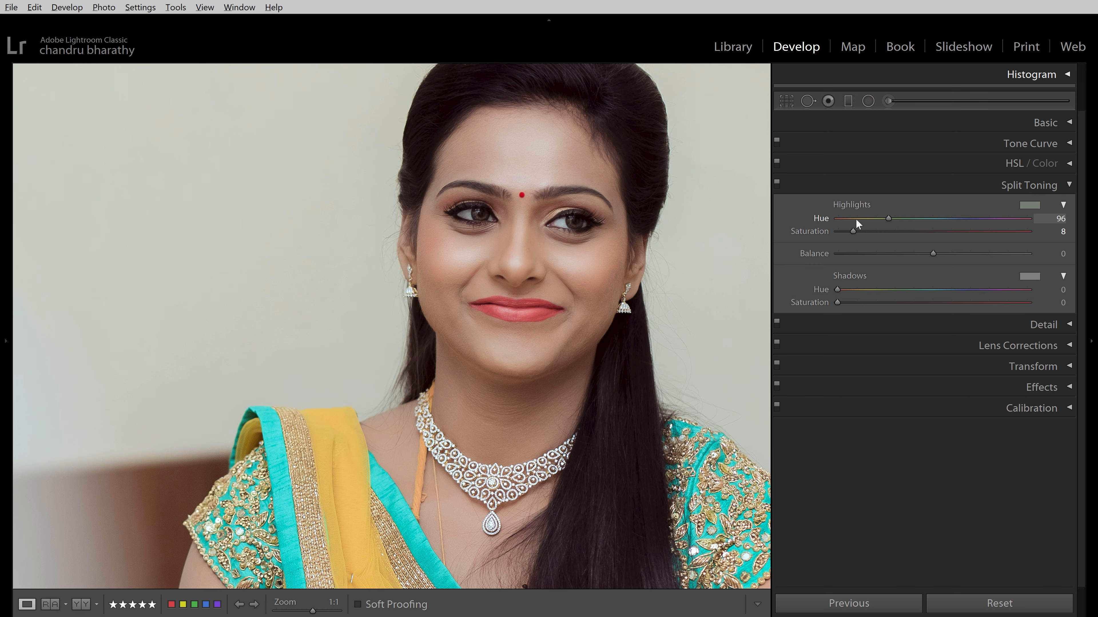
Step: Tint the yellow and turquoise dress portrait's highlights with hue 89, saturation 18, and its shadows with hue 233, saturation 10
drag(855, 219, 846, 218)
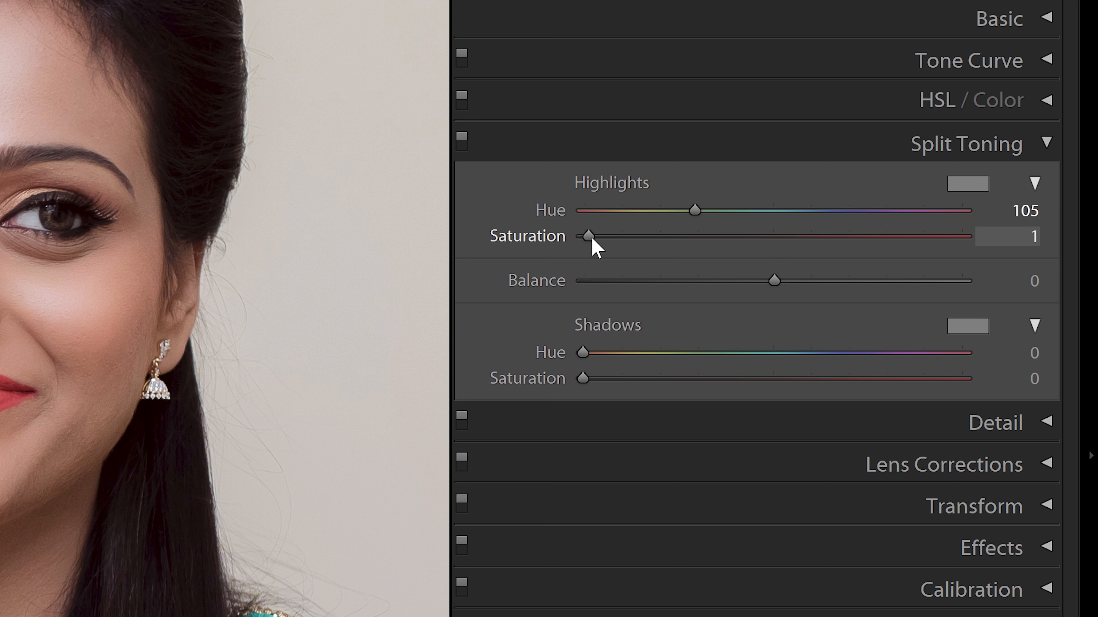
drag(590, 239, 610, 247)
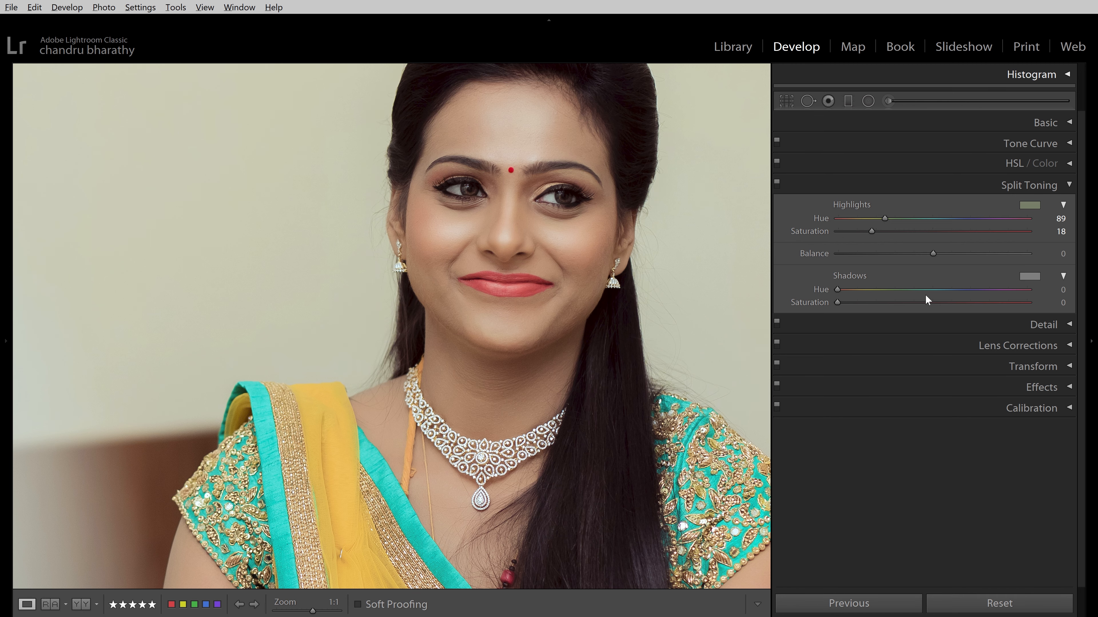
drag(605, 203, 544, 276)
mouse_move(838, 289)
mouse_down()
mouse_move(962, 294)
mouse_move(850, 304)
mouse_up()
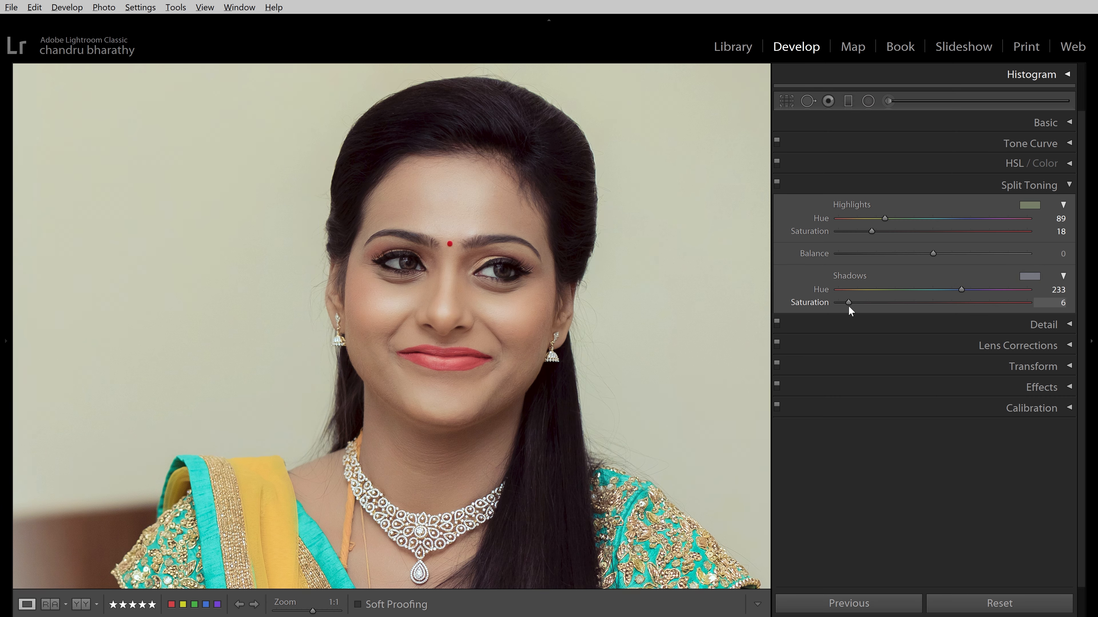
Step: Set the yellow and turquoise dress portrait's balance to -19 and compare the whole photo with the original
click(577, 264)
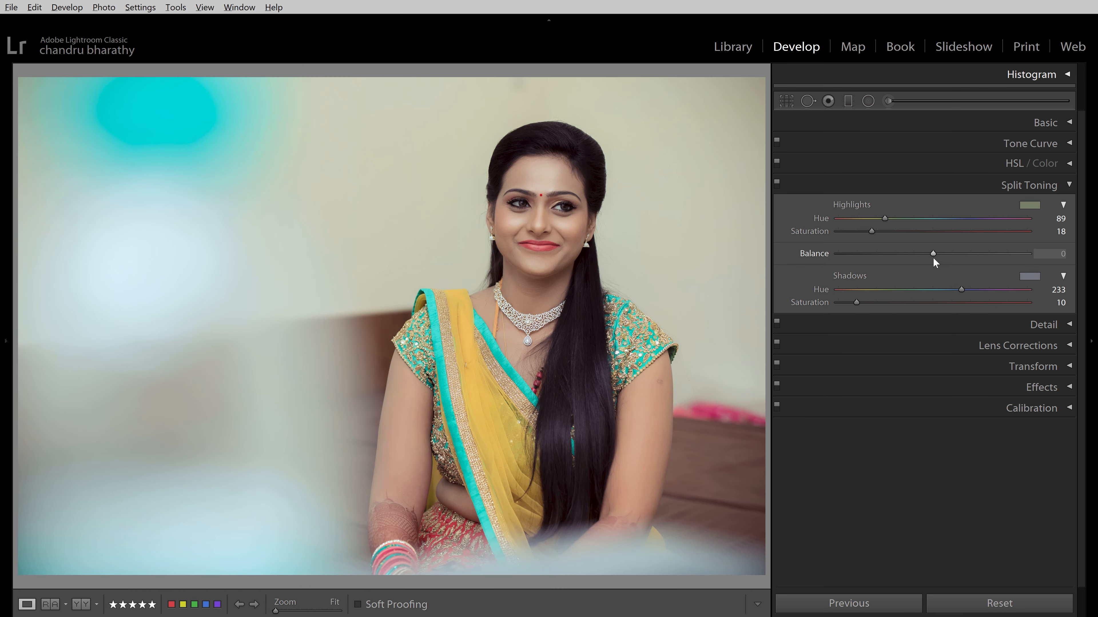
drag(935, 254, 842, 254)
scroll(898, 258, up, 4)
key(backslash)
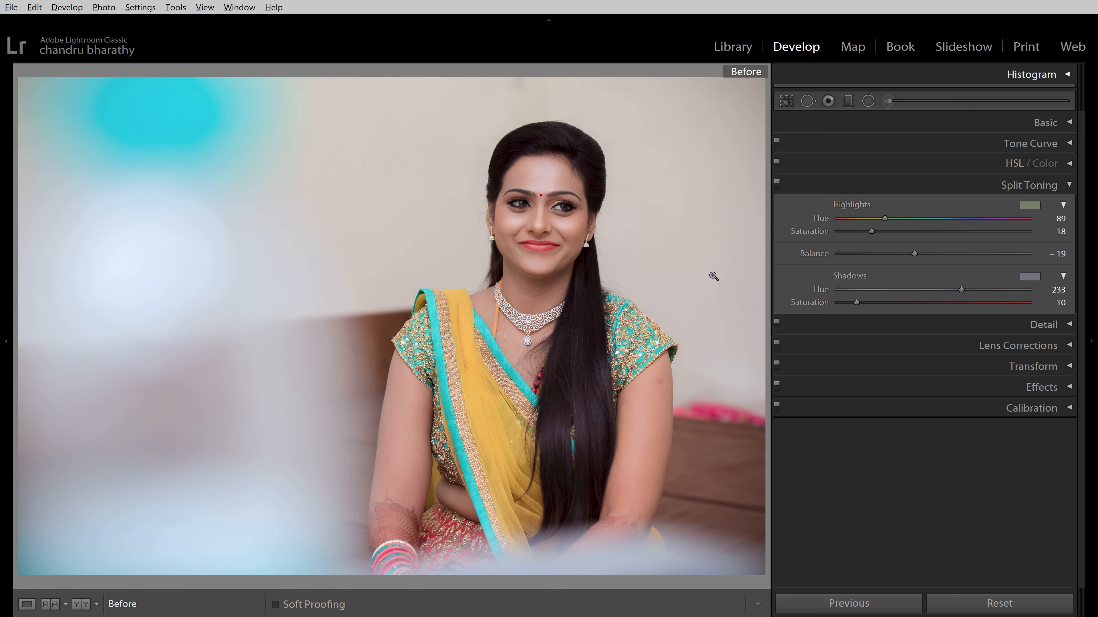
key(backslash)
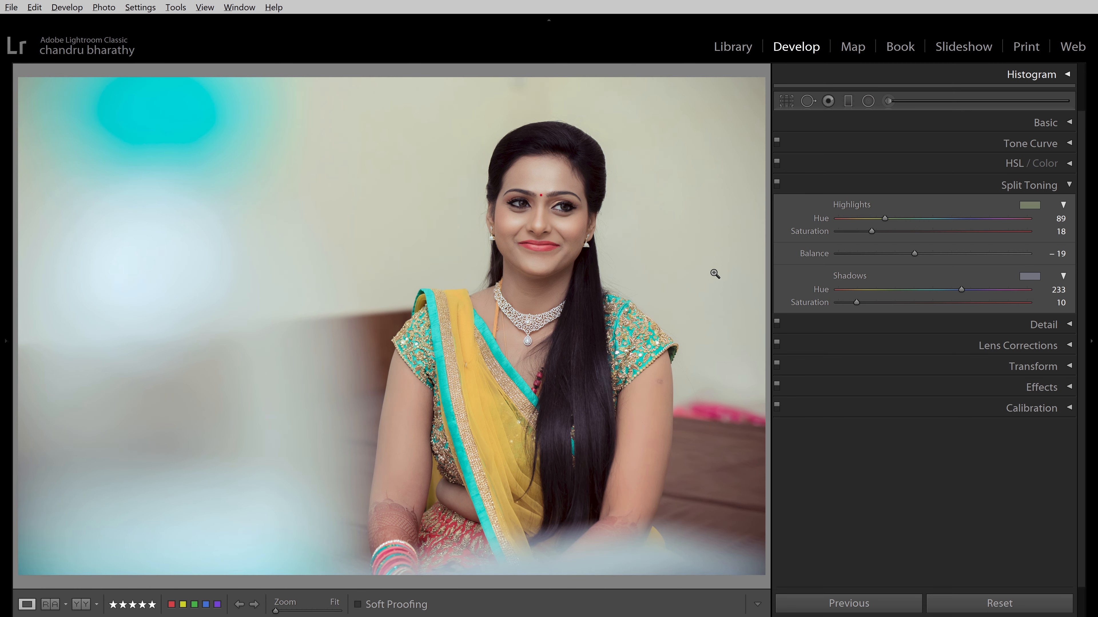
key(backslash)
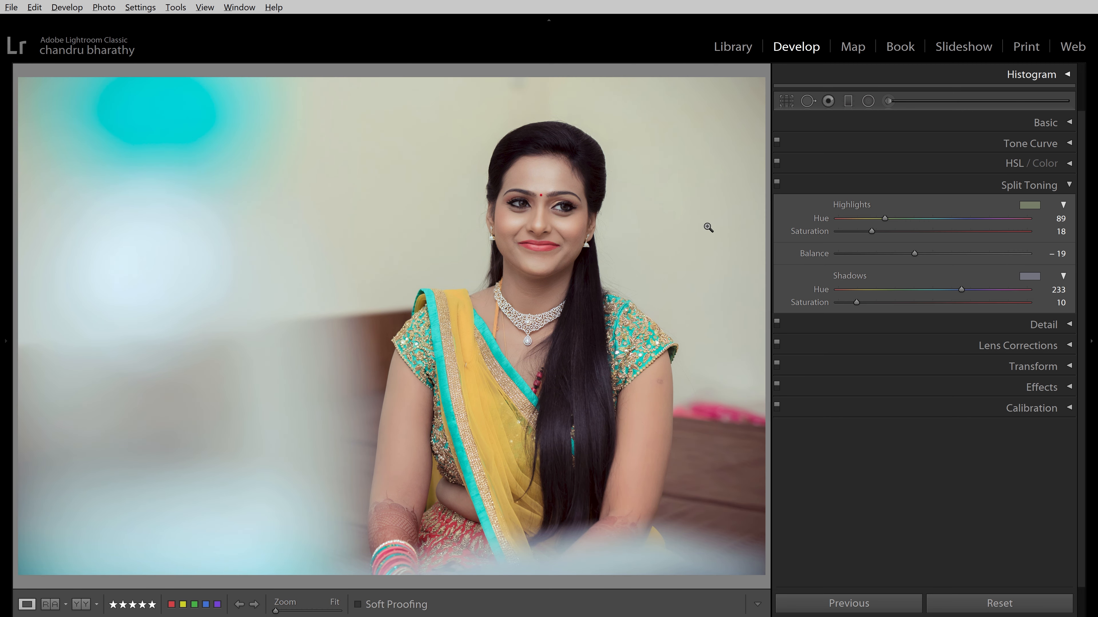